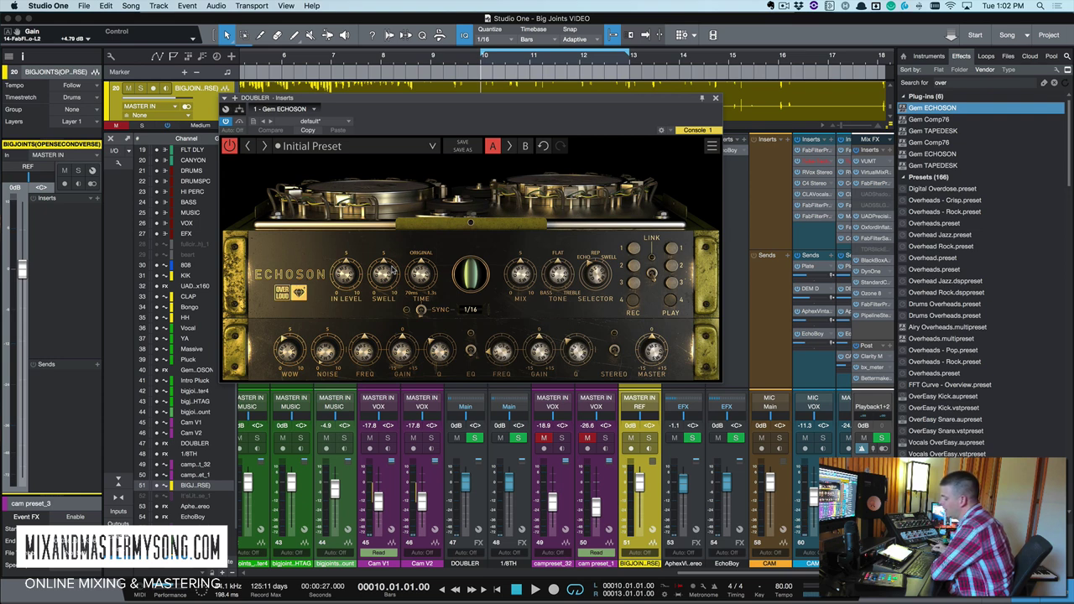
Step: Examine the Echoson's swell, time, tempo sync and time division controls on the DOUBLER channel
left_click_drag(393, 268, 393, 273)
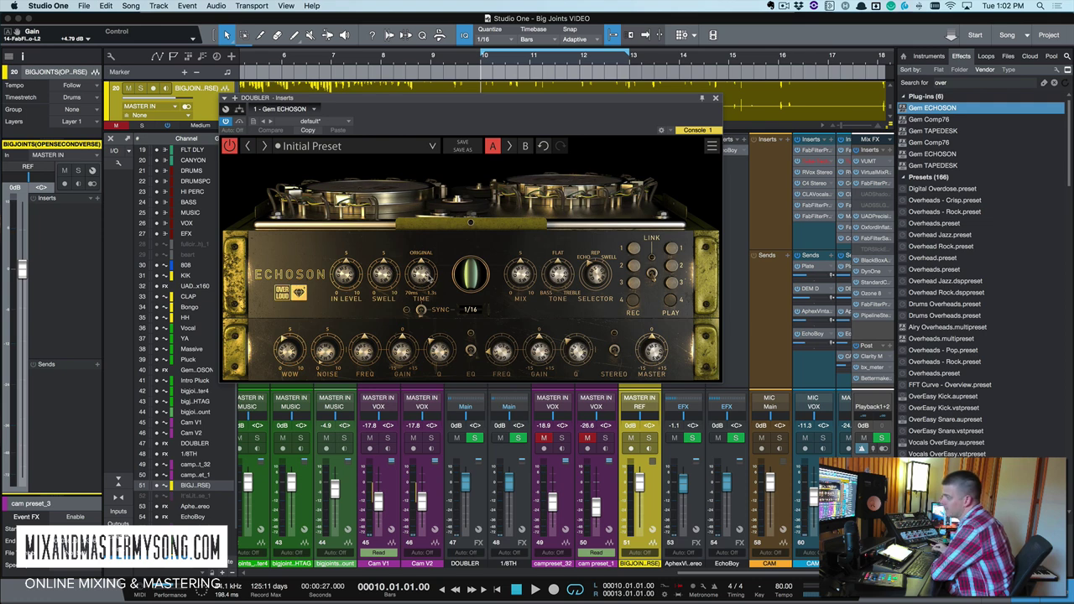
left_click_drag(423, 276, 424, 285)
left_click(422, 310)
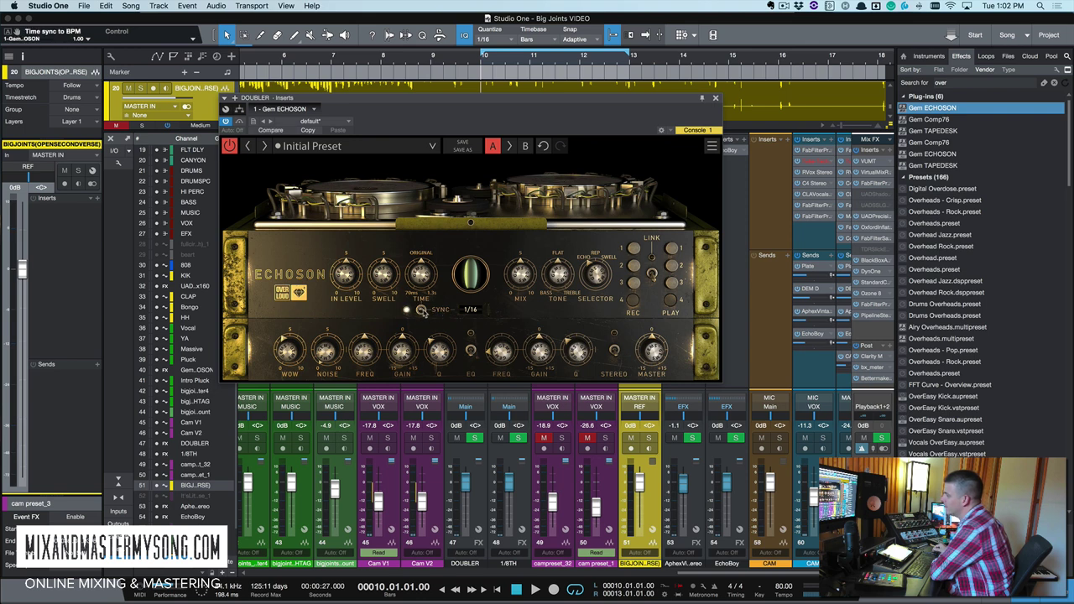
left_click(422, 310)
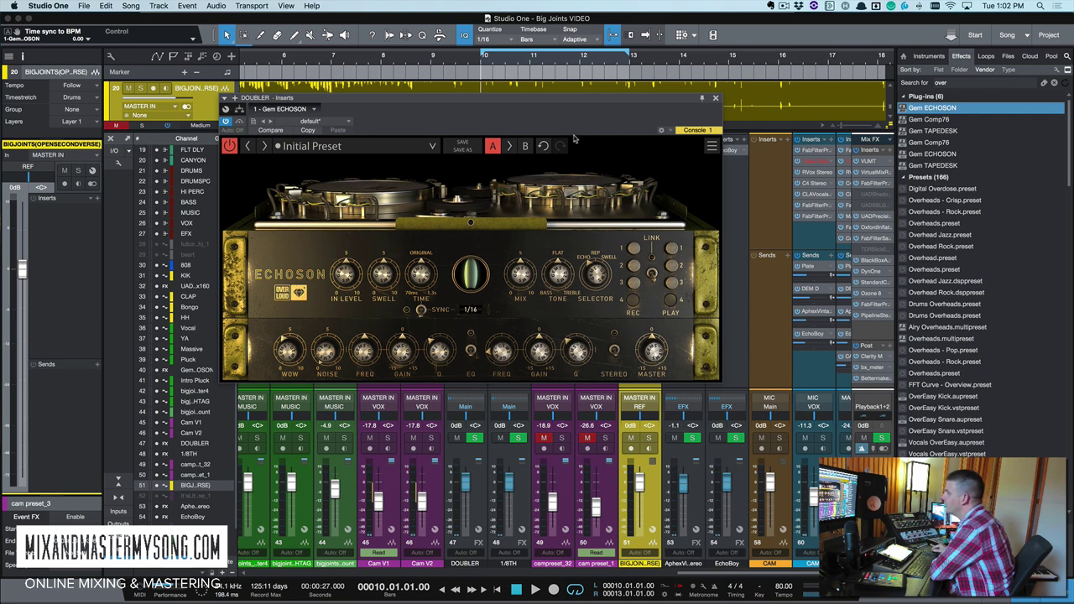
left_click_drag(560, 102, 535, 101)
left_click(446, 309)
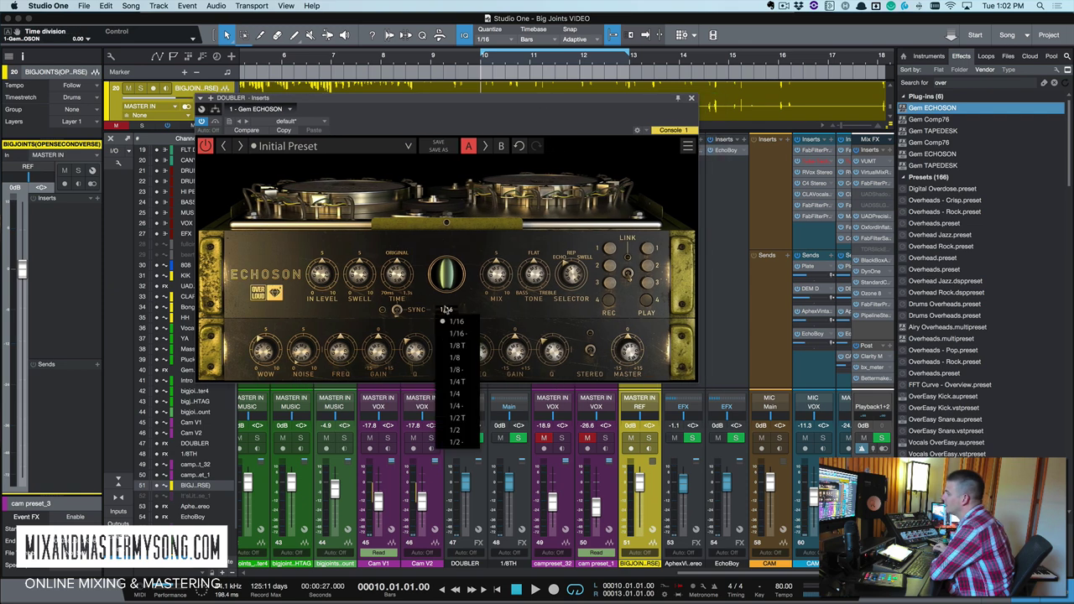
left_click(488, 300)
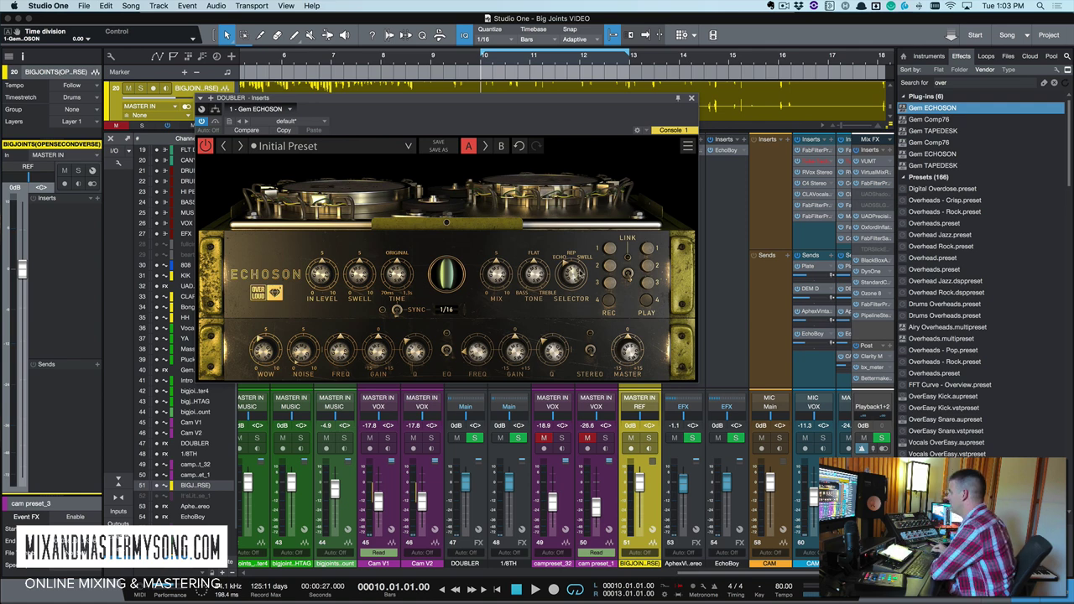
left_click_drag(609, 102, 605, 101)
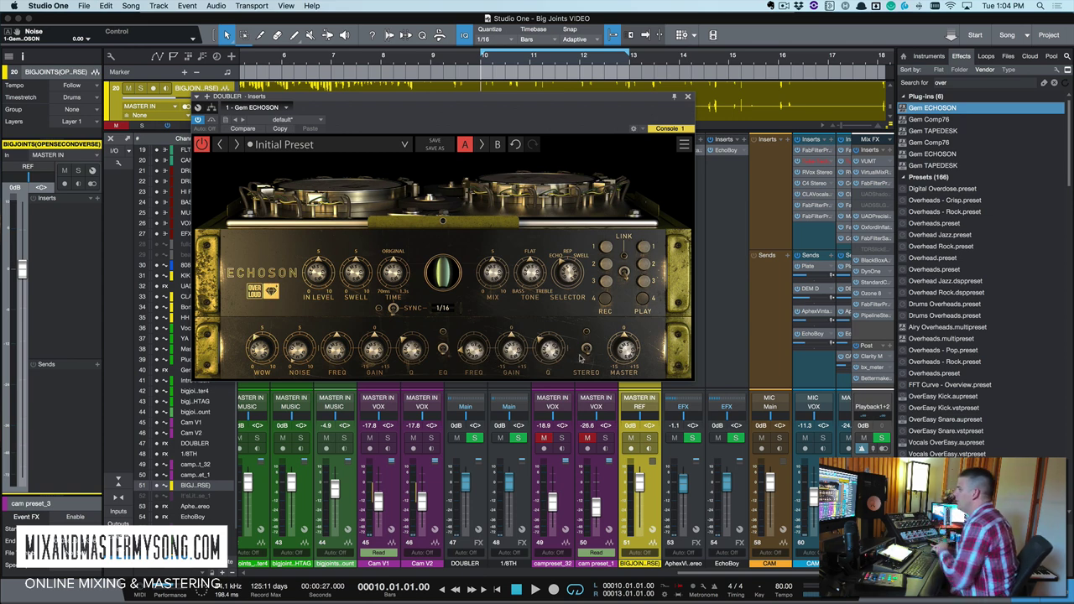
Step: Close the DOUBLER's Echoson window and solo the Pluck channel
left_click(688, 98)
scroll(565, 383, "right", 2)
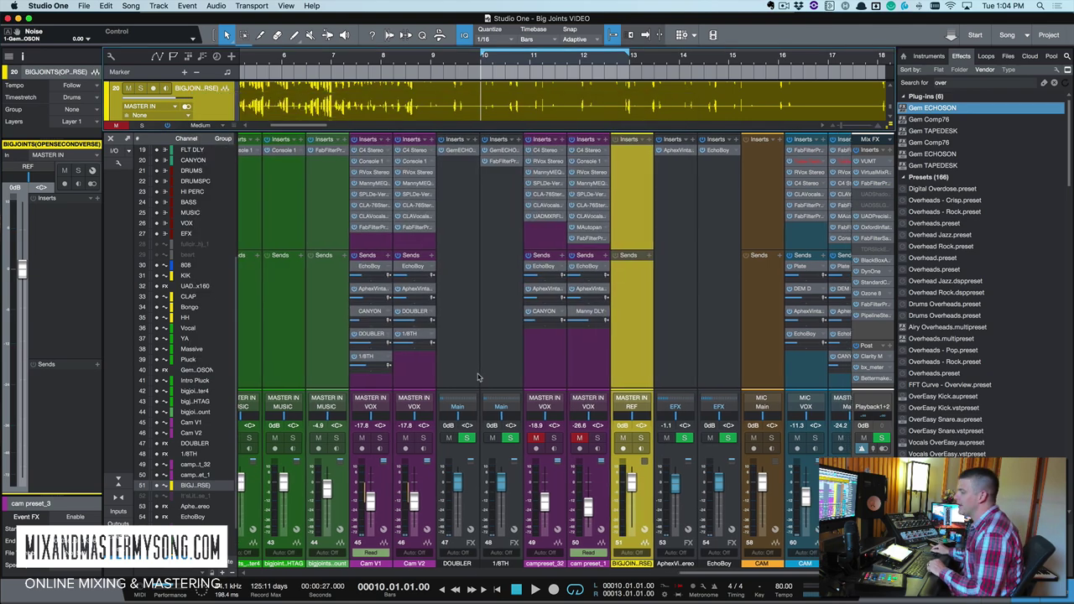
left_click(578, 378)
scroll(578, 378, "left", 10)
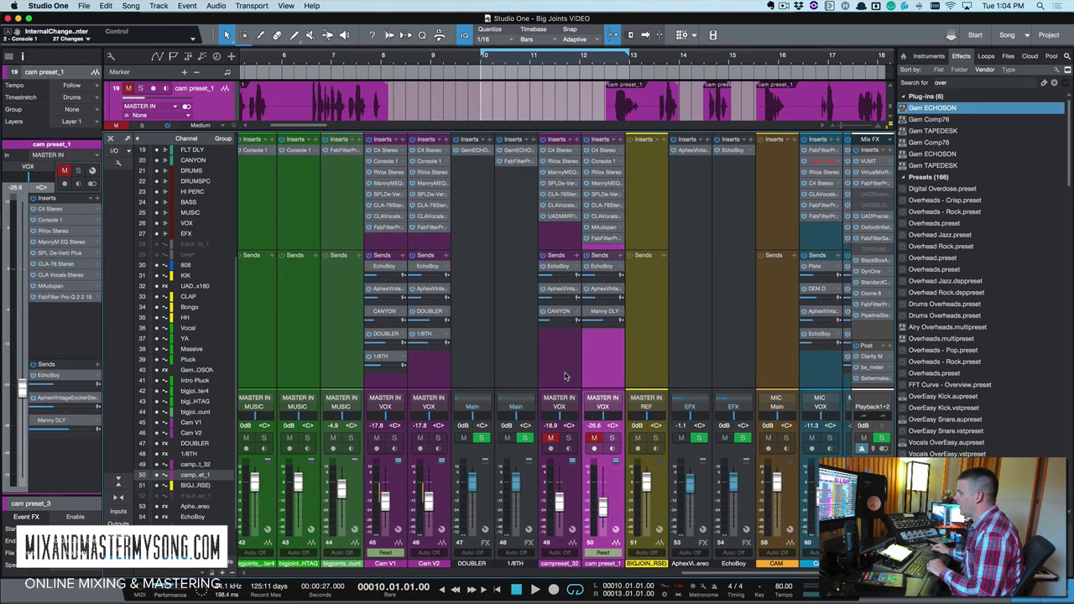
left_click(519, 363)
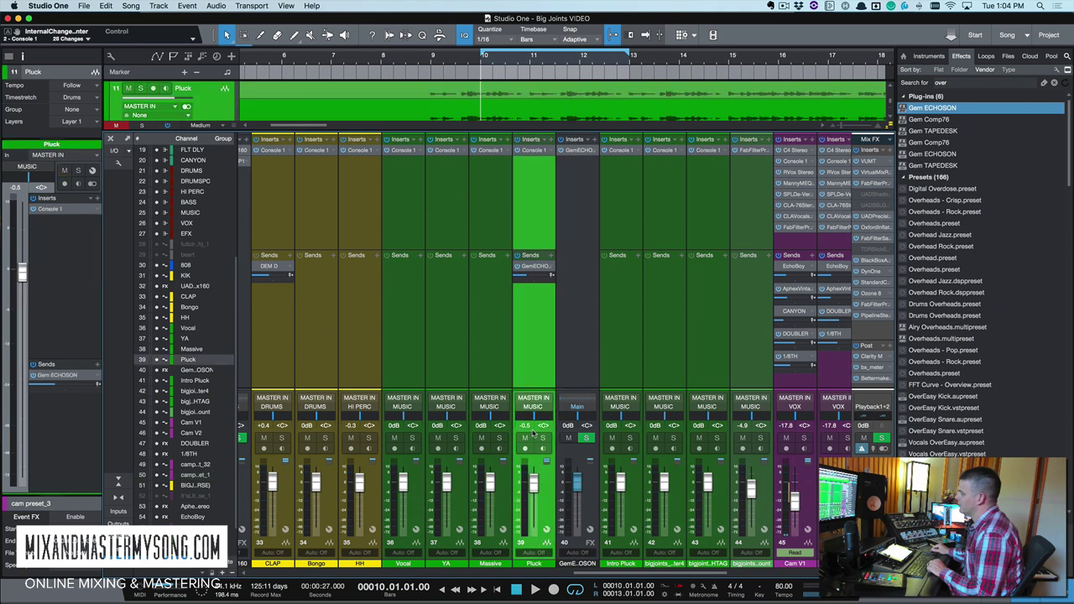
key("space")
key("space")
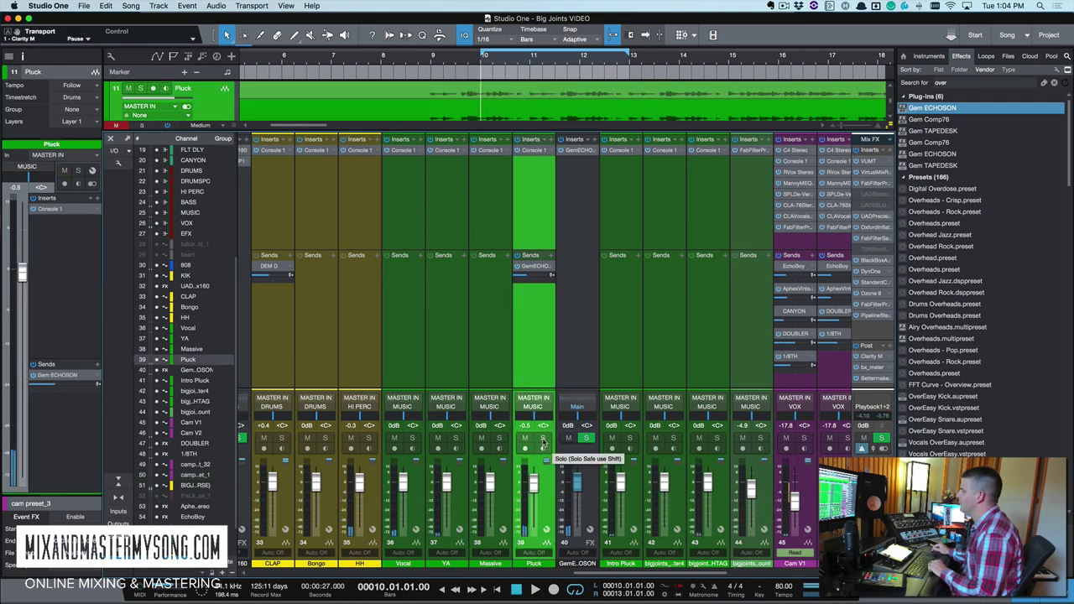
left_click(542, 439)
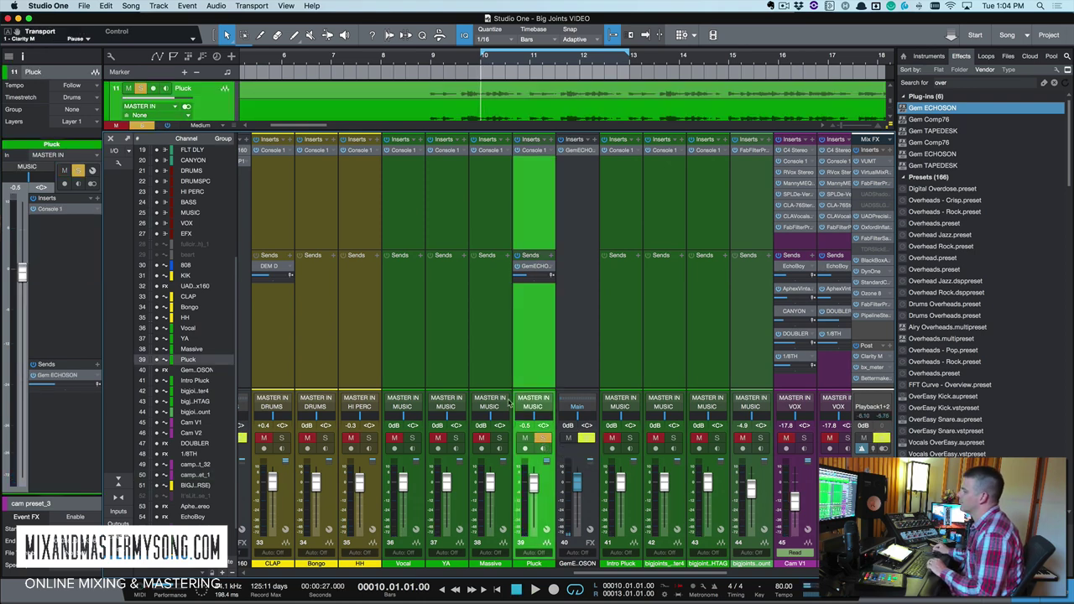
Step: View the Echoson fed by Pluck's send, bypass that send and close the plug-in window
double_click(530, 267)
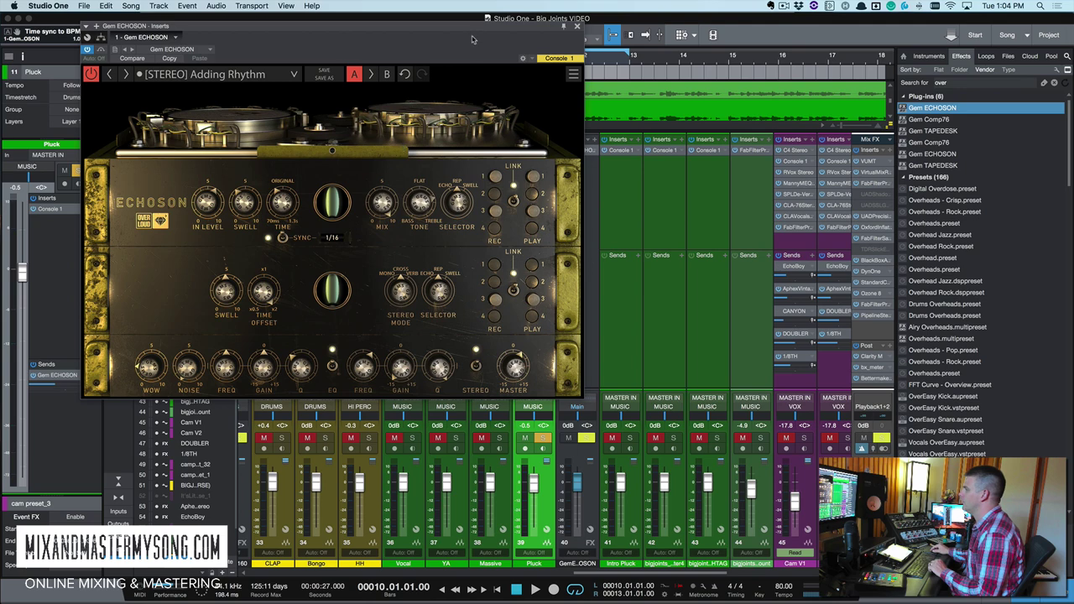
left_click_drag(509, 22, 970, 14)
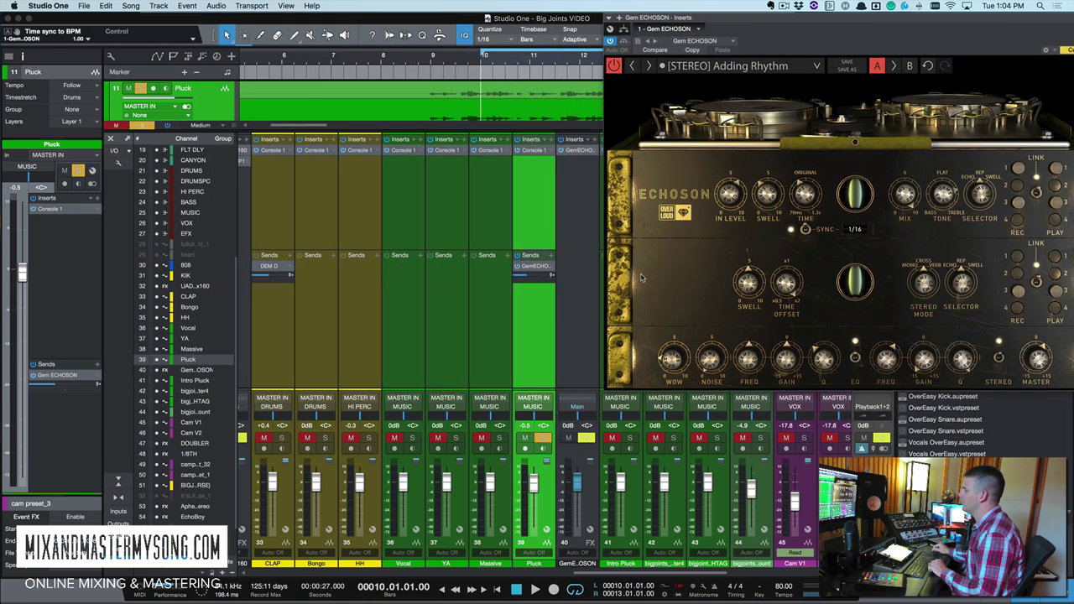
left_click(518, 266)
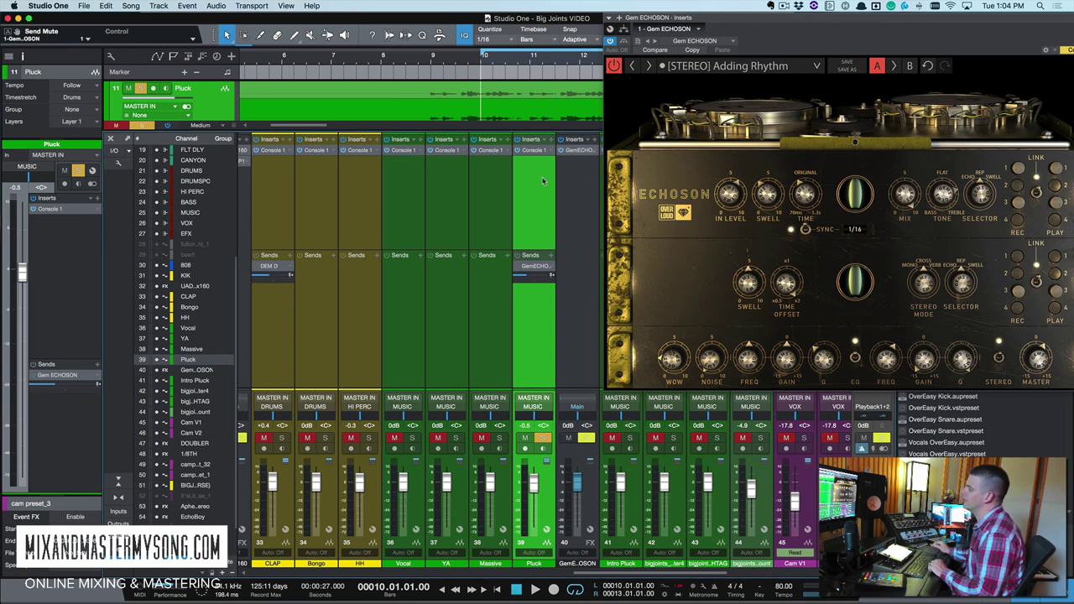
left_click(534, 275)
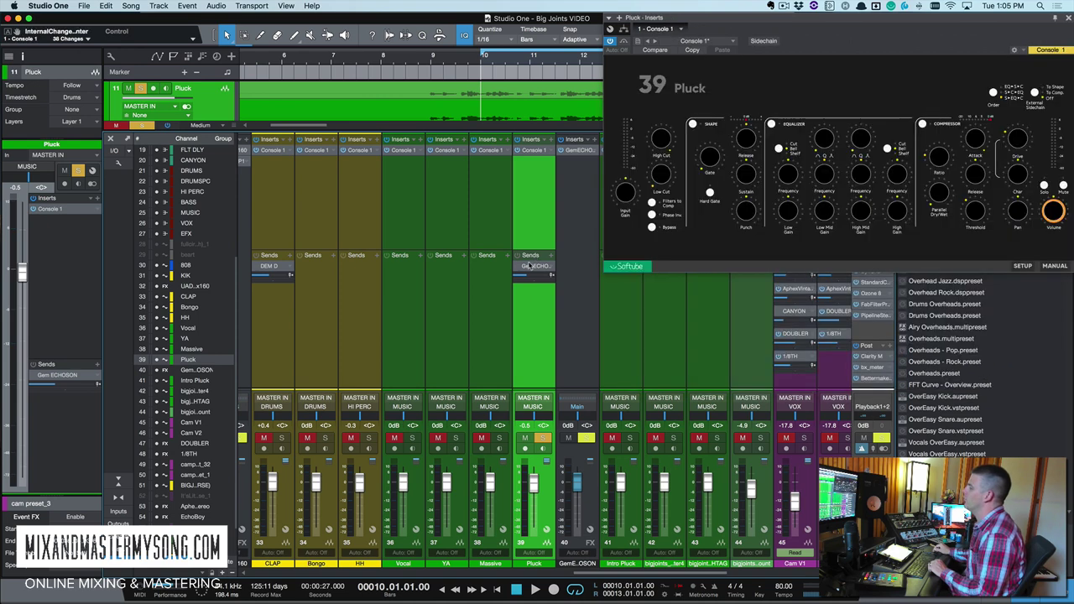
left_click(1070, 22)
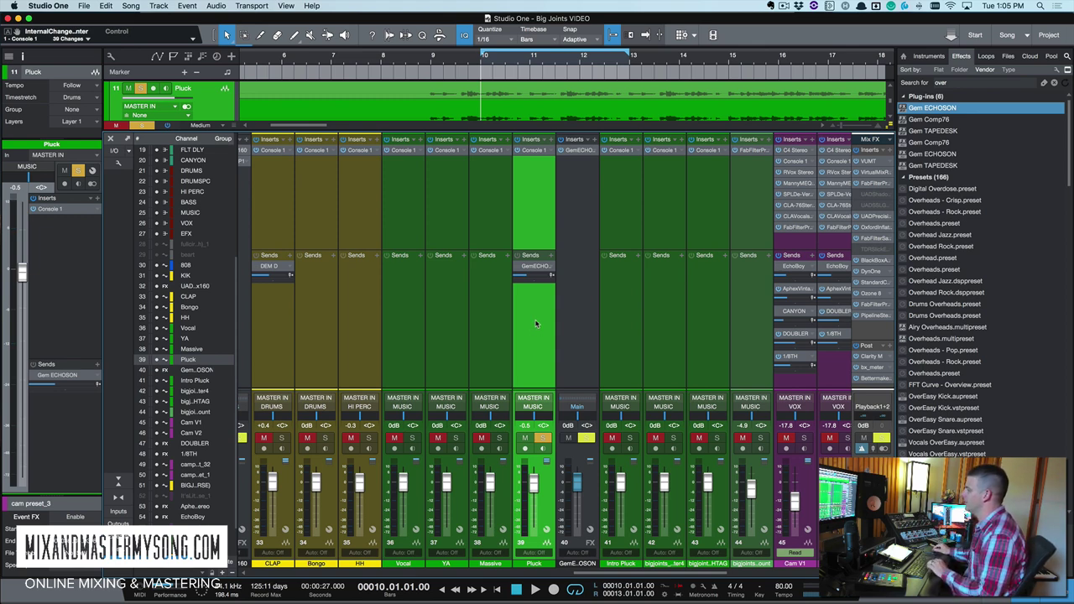
Step: Play the soloed Pluck dry, and play it again with its Echoson send reactivated
key("space")
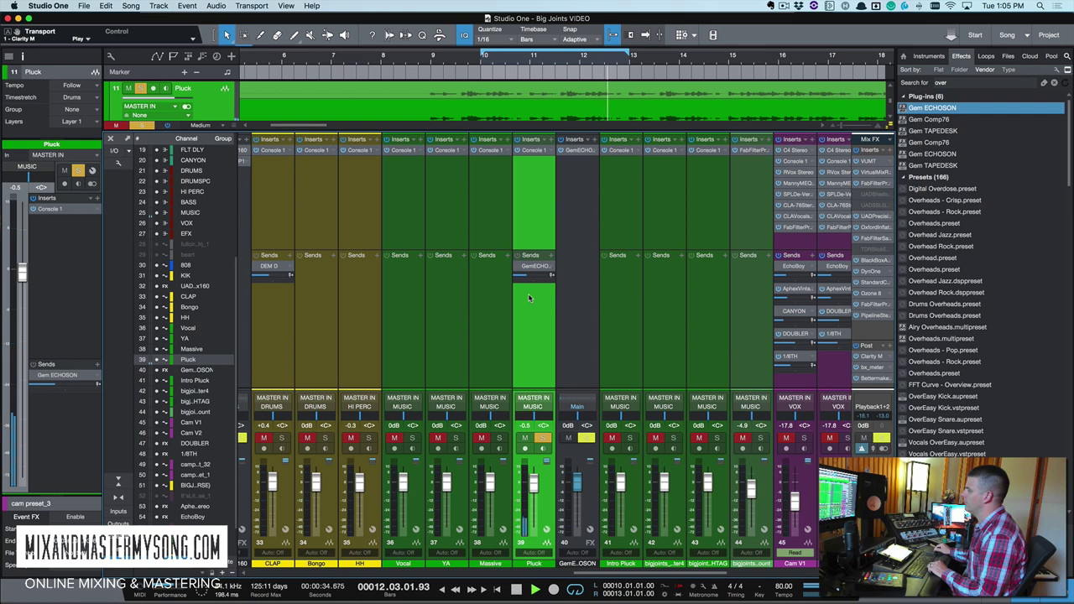
key("space")
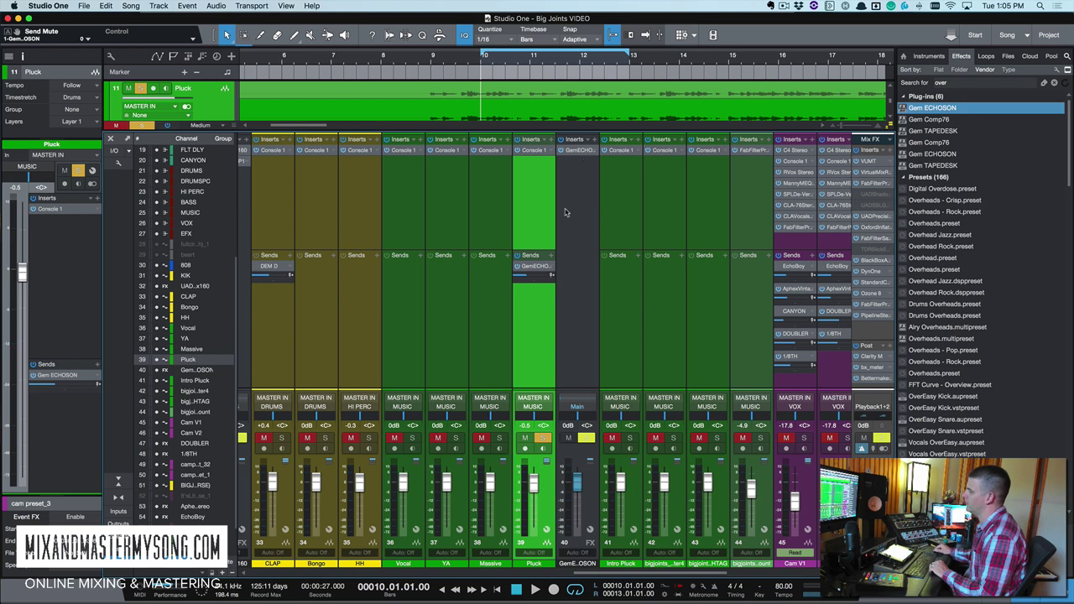
key("space")
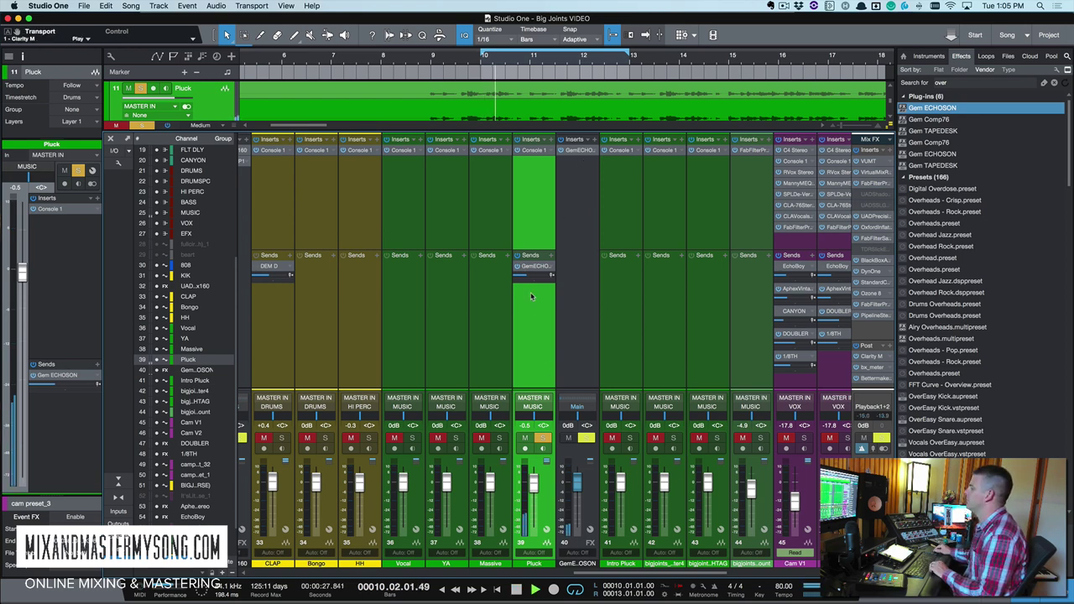
Step: During playback, compare Pluck's Echoson send raised and bypassed, and set the send level to -19.2 dB
mouse_move(528, 278)
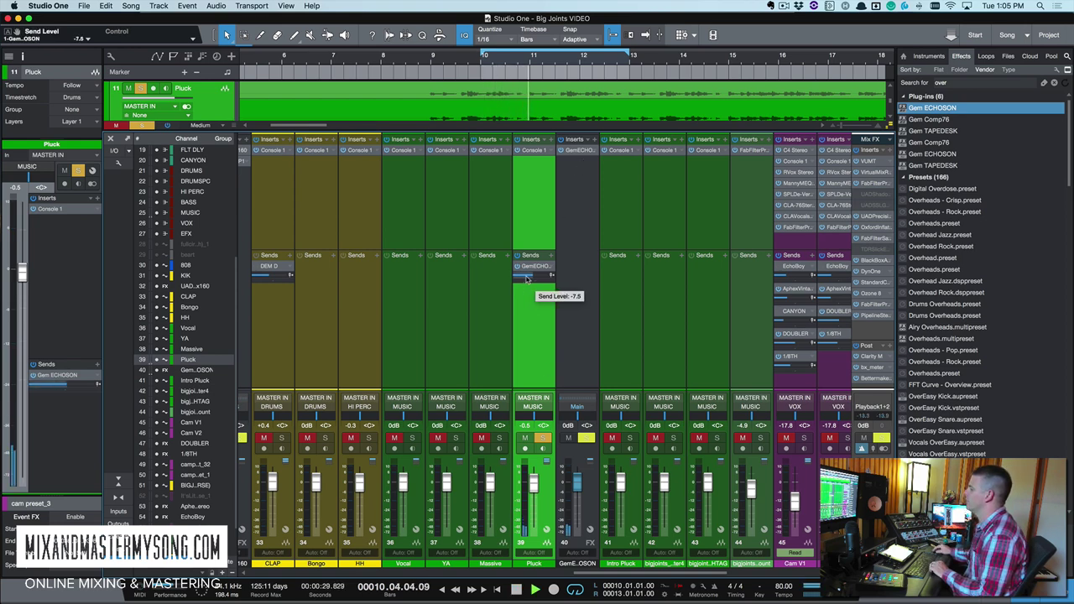
scroll(528, 278, "up", 3)
scroll(527, 278, "down", 1)
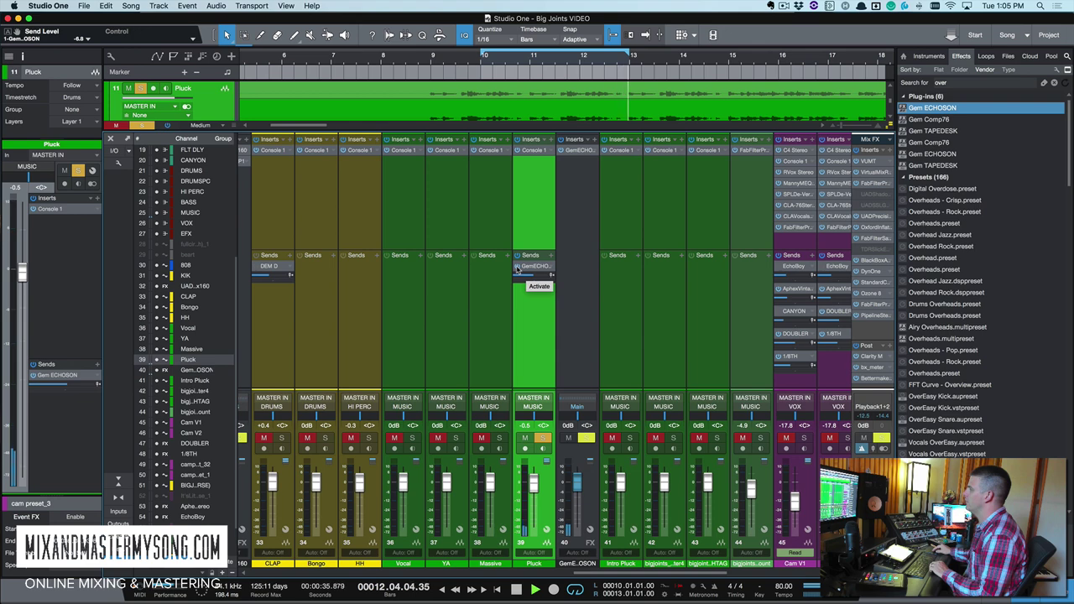
left_click(517, 267)
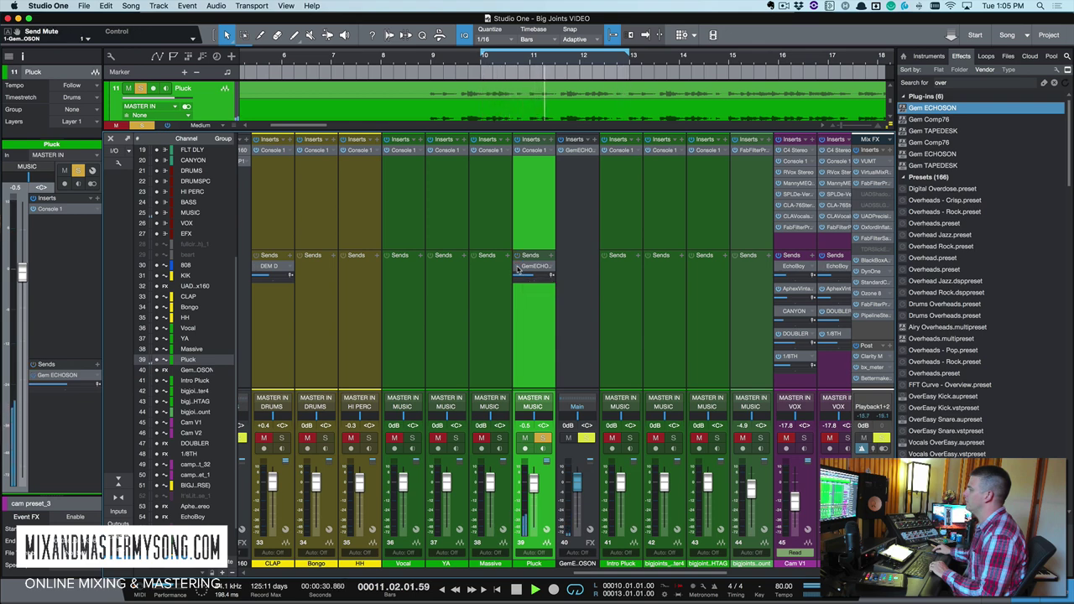
left_click_drag(526, 276, 518, 279)
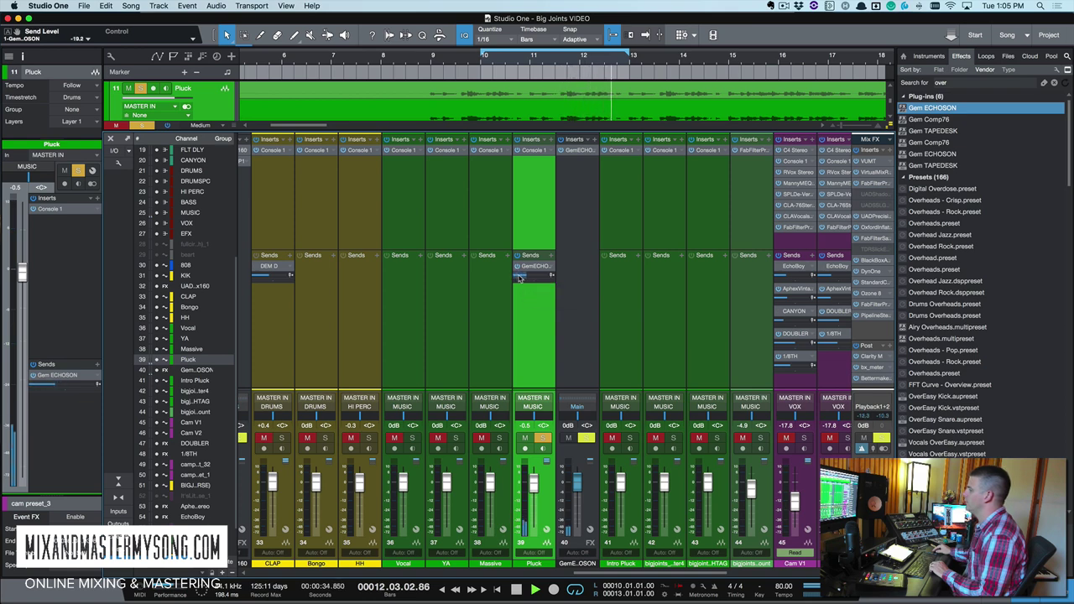
key("space")
Step: Unsolo the Pluck channel and mute the Cam V1 and Cam V2 vocal channels
scroll(551, 378, "right", 3)
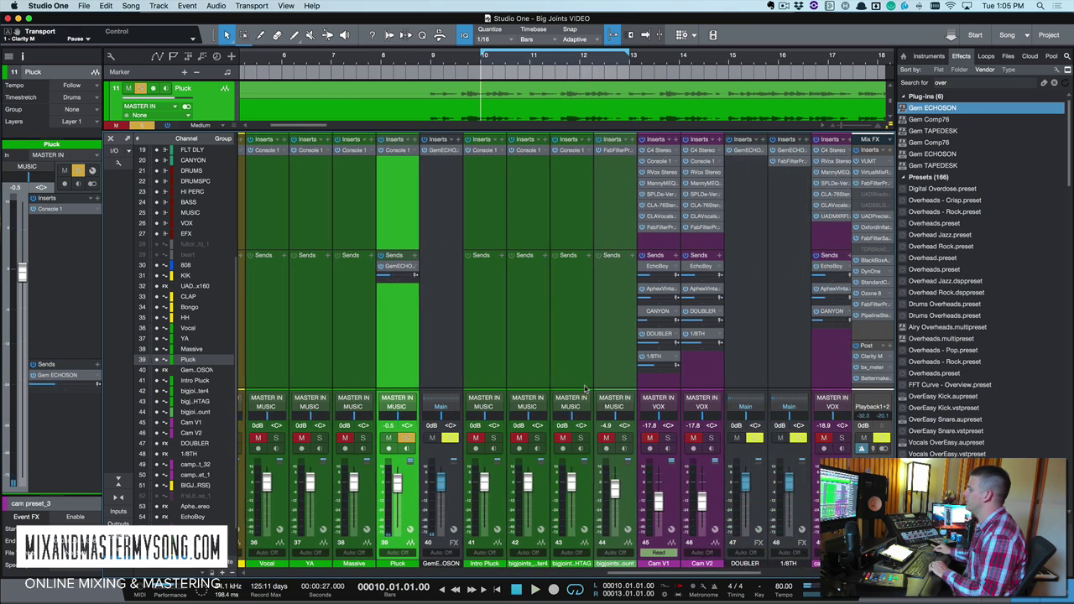
left_click(406, 438)
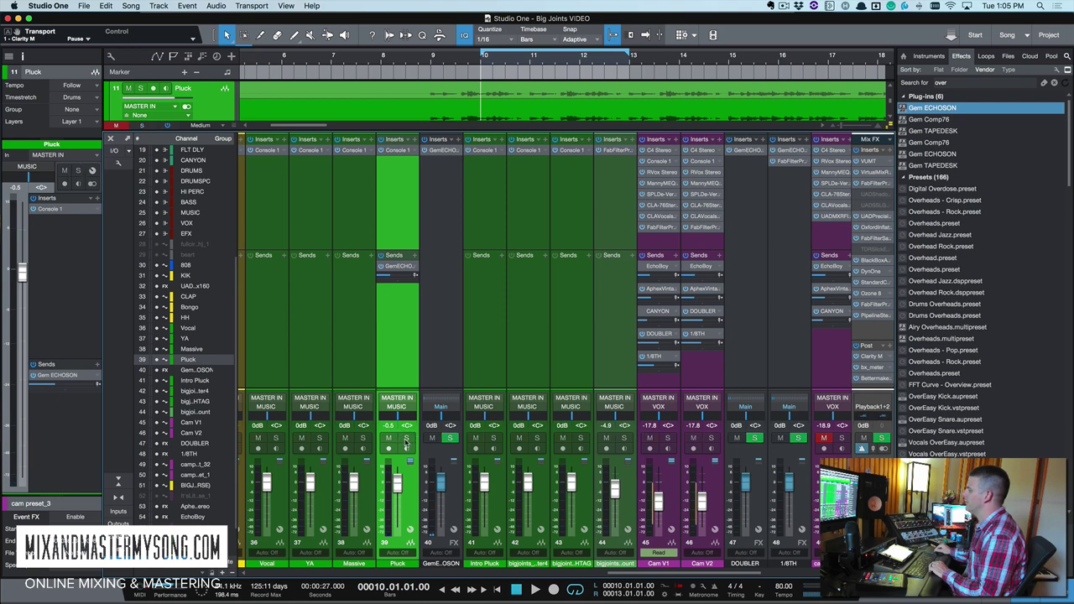
left_click(711, 438)
left_click(711, 438)
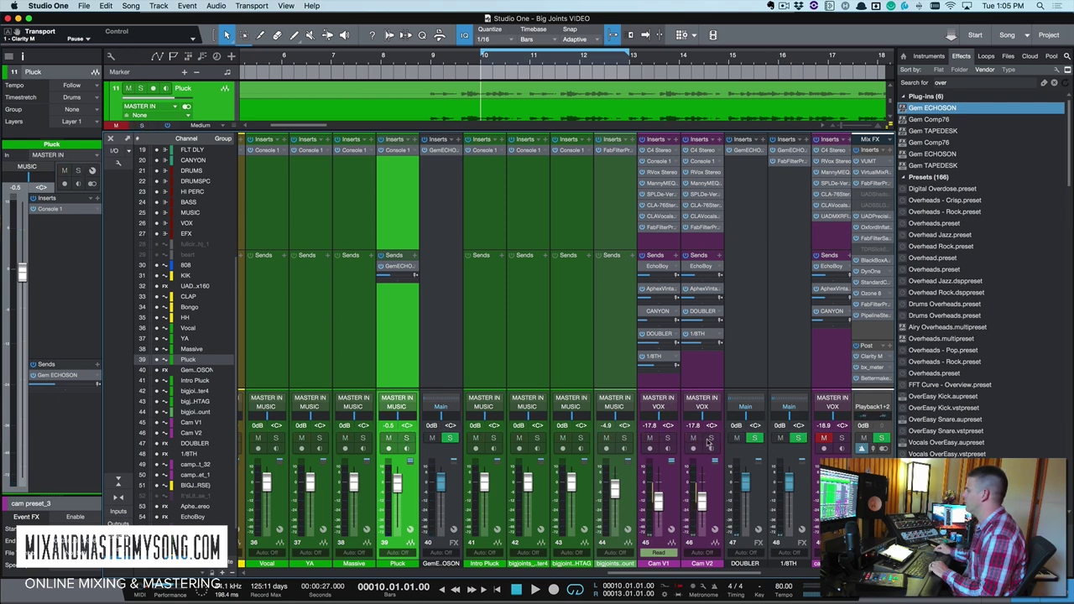
left_click(694, 439)
left_click(650, 438)
Step: Play the mix without the vocals and compare it with Pluck's Echoson send active and bypassed
key("space")
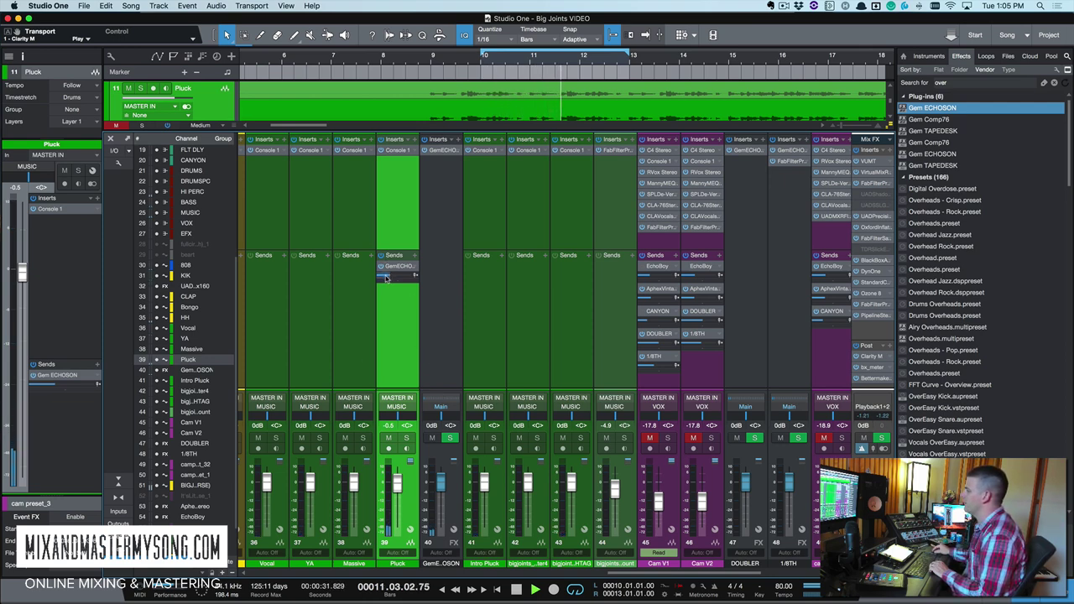
left_click_drag(388, 276, 388, 279)
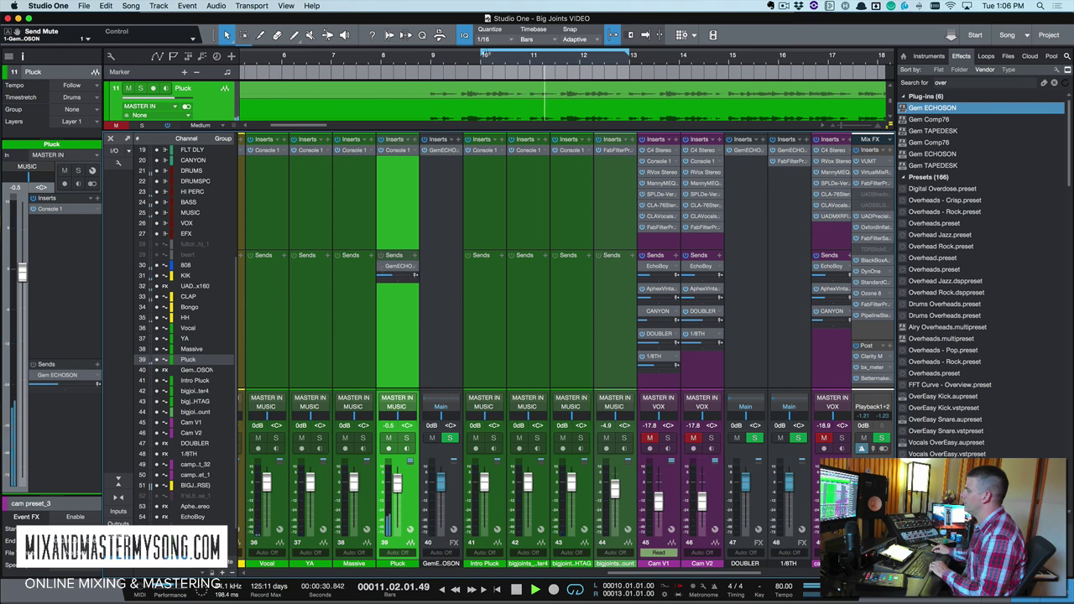
left_click(381, 266)
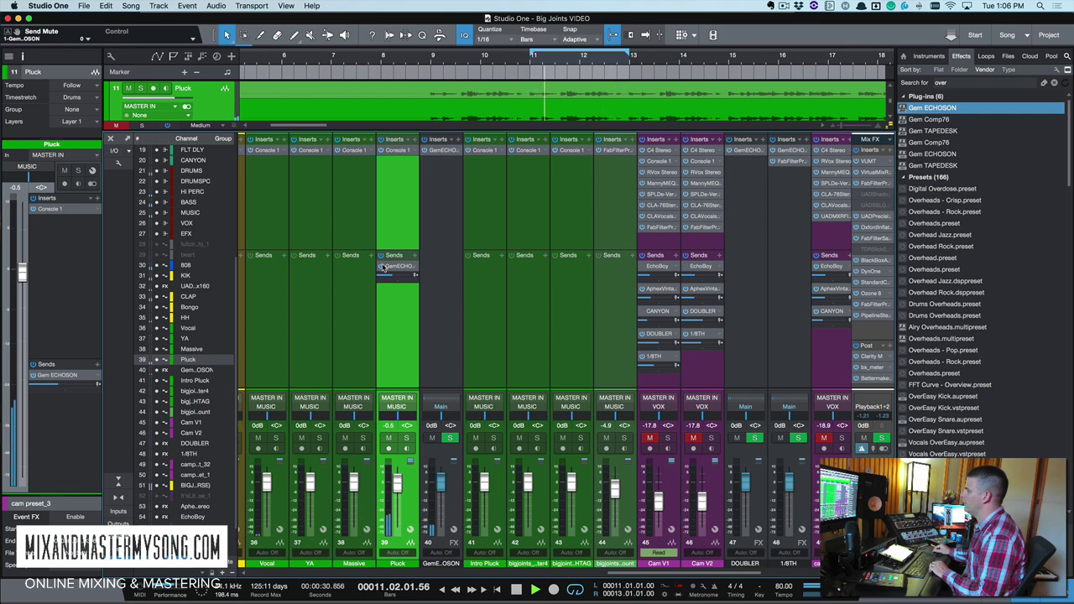
left_click(382, 266)
key("space")
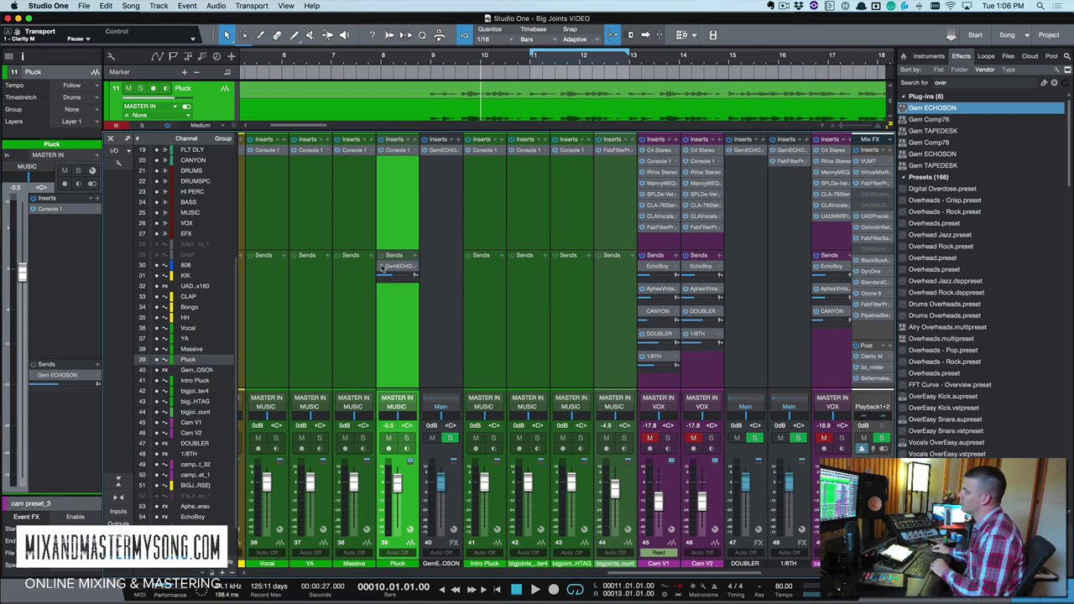
Step: Reactivate Pluck's Echoson send and open its plug-in to inspect the Stereo Mode control
left_click(374, 268)
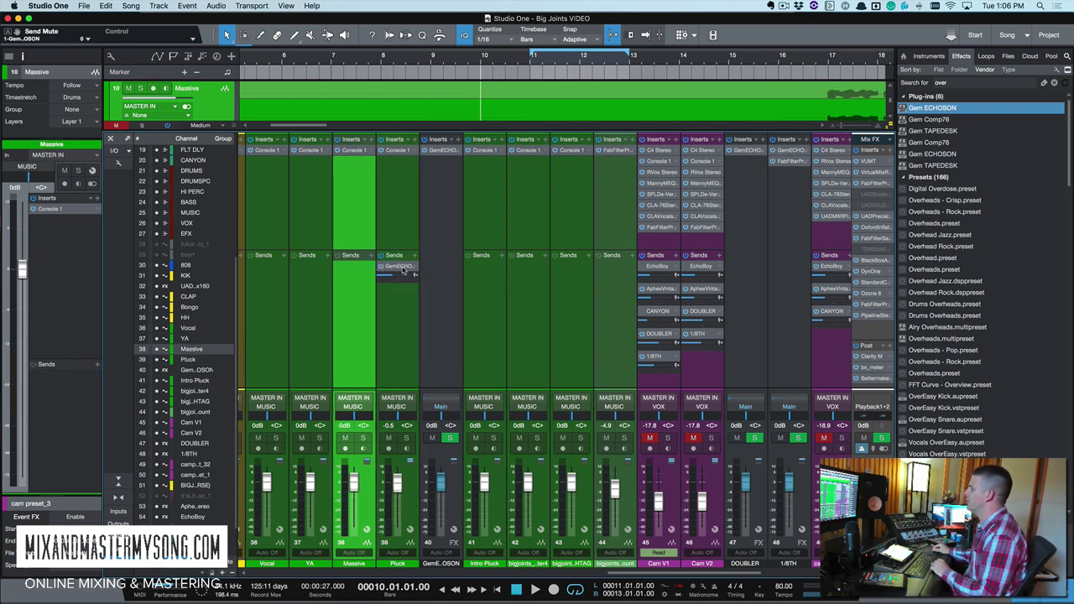
double_click(401, 266)
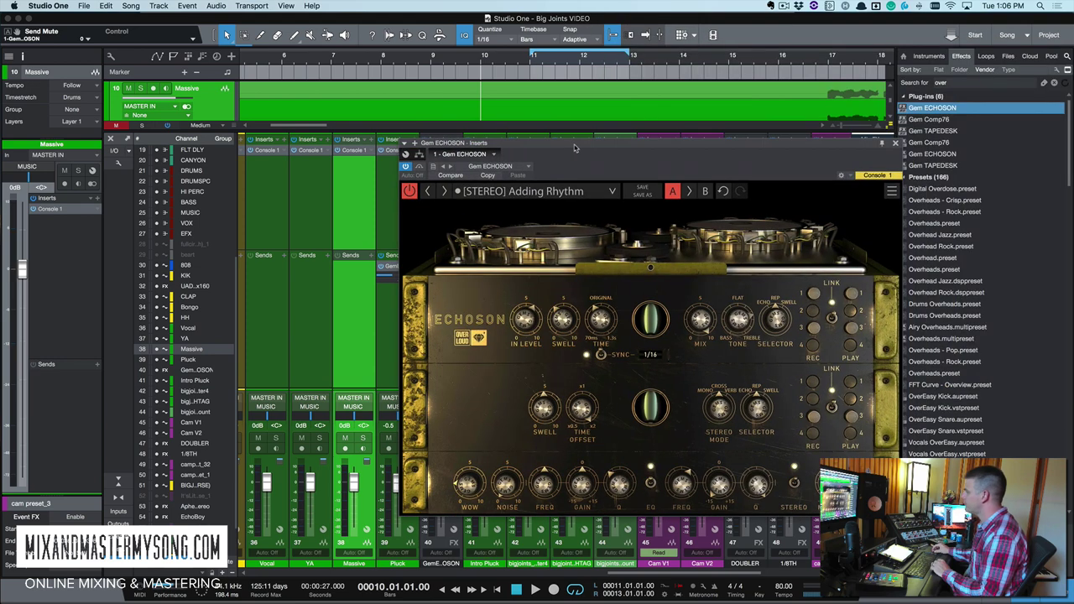
left_click_drag(779, 21, 537, 134)
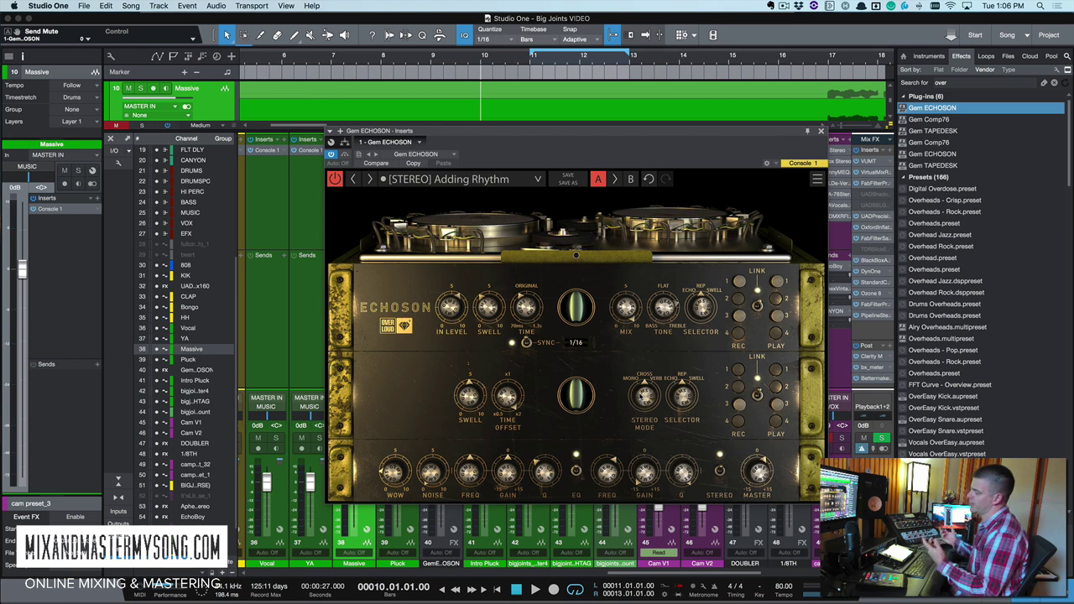
left_click(645, 394)
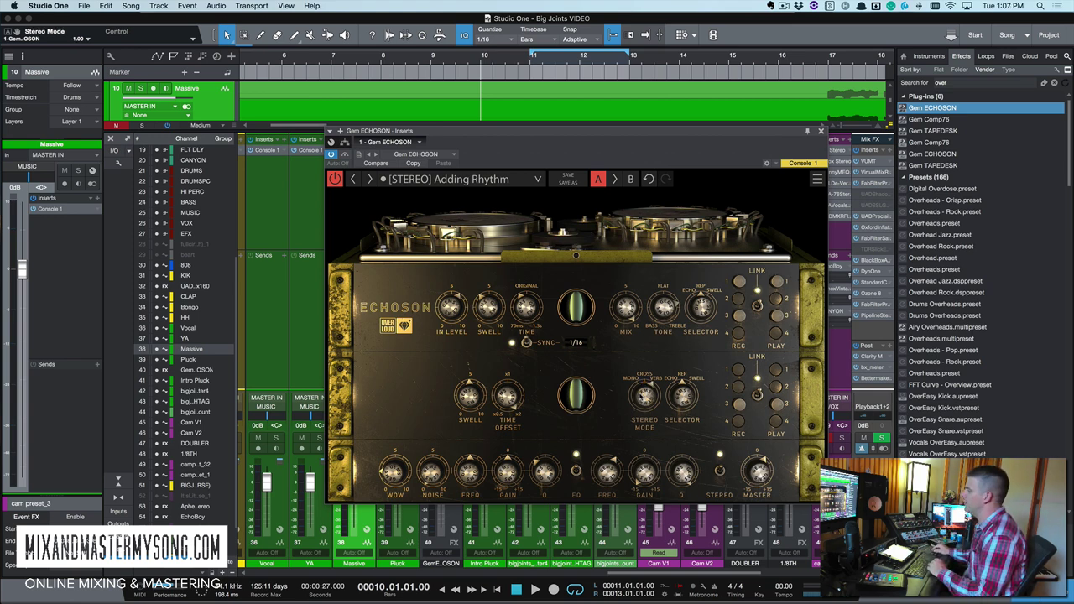
left_click(647, 395)
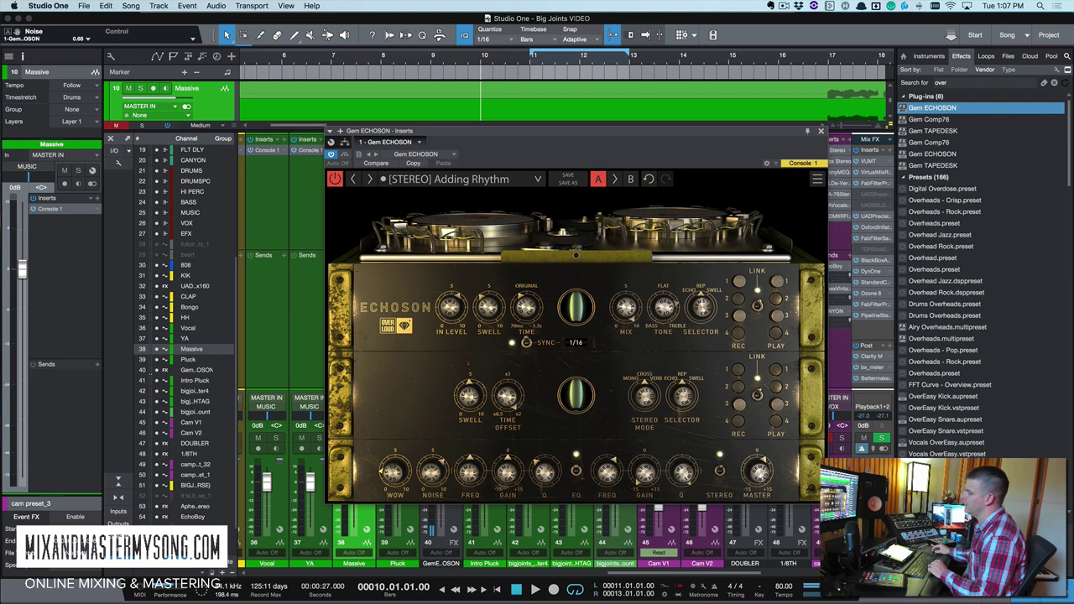
Step: Set the Echoson's Noise to 0, start playback and close the plug-in
left_click_drag(442, 461, 431, 477)
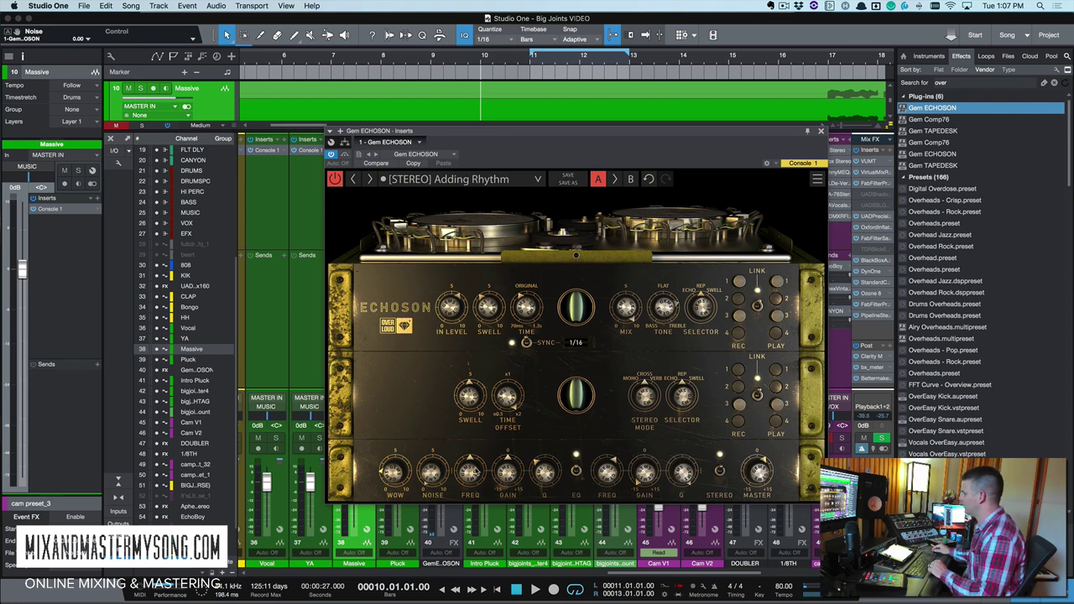
mouse_move(436, 475)
left_mouse_down()
mouse_move(426, 472)
mouse_move(429, 482)
left_mouse_up()
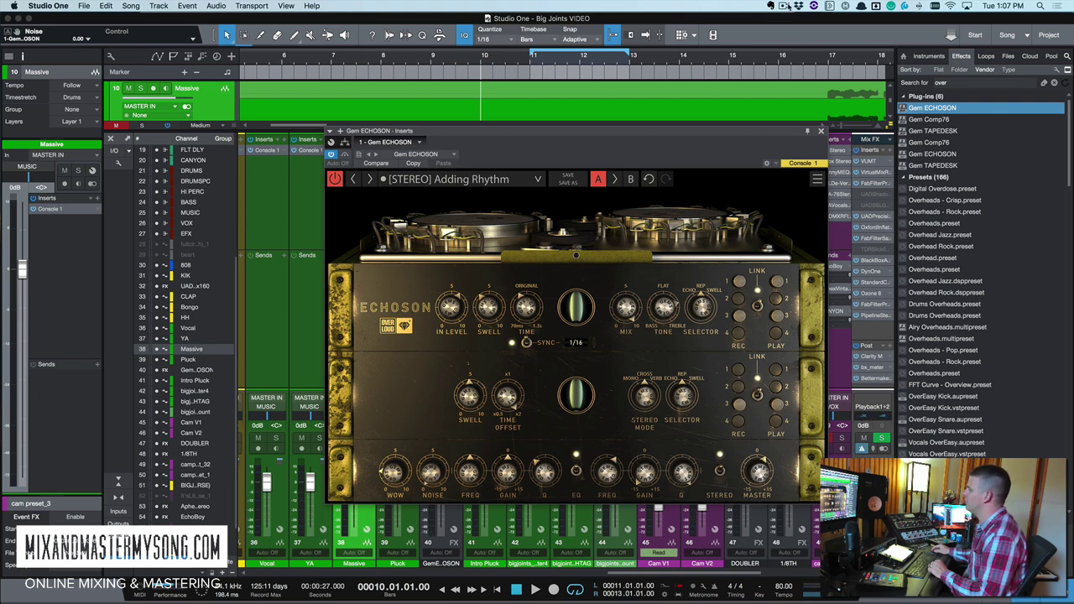
key("space")
left_click(821, 131)
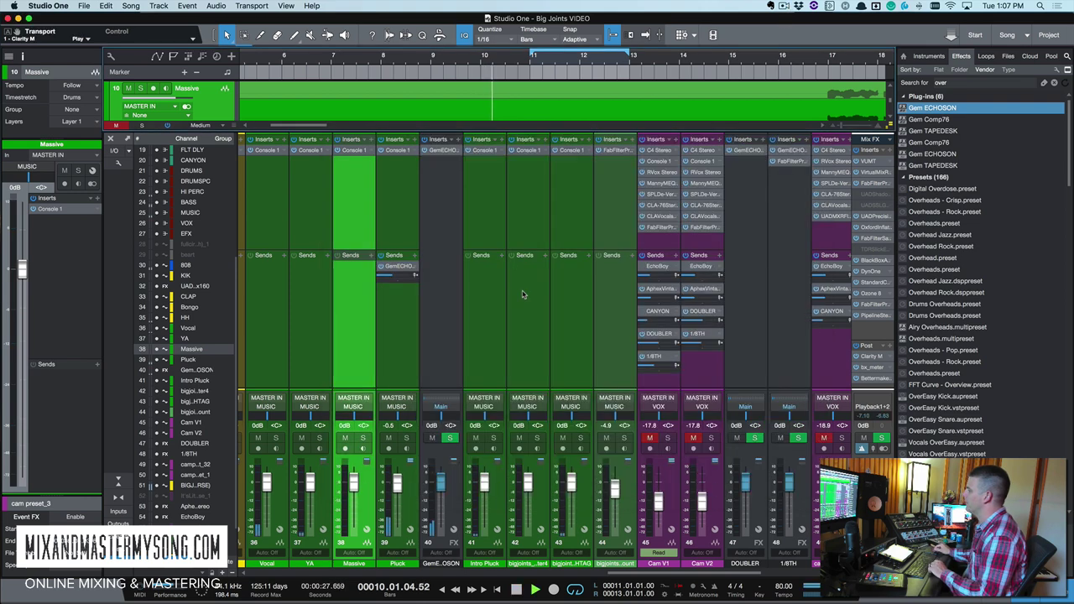
Step: Solo the Pluck channel, listen to it with the mix silenced, and unsolo it
left_click(407, 439)
key("space")
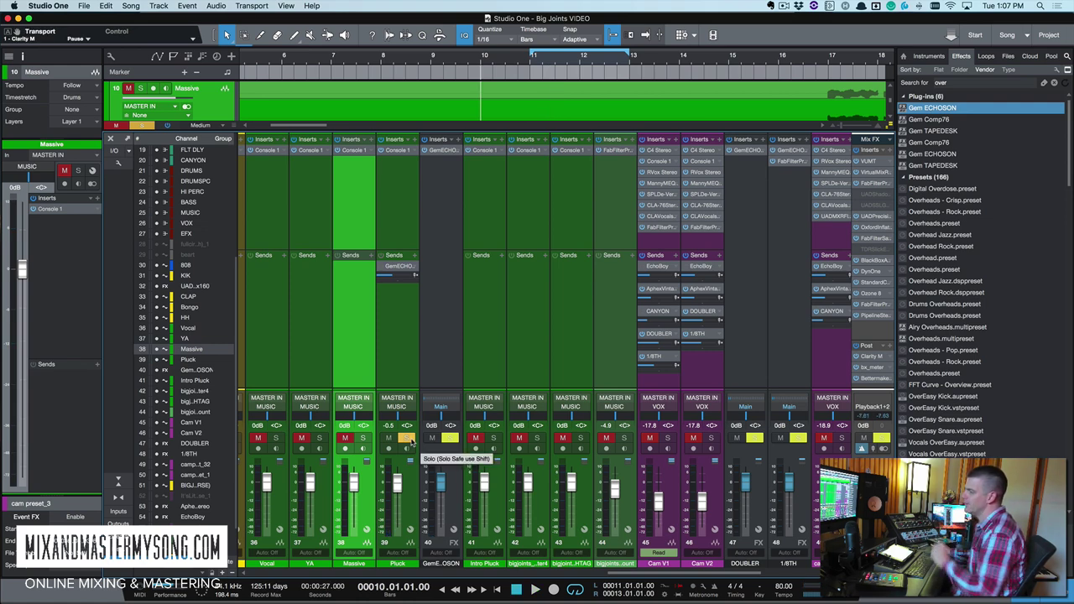
key("space")
key("space")
left_click(407, 439)
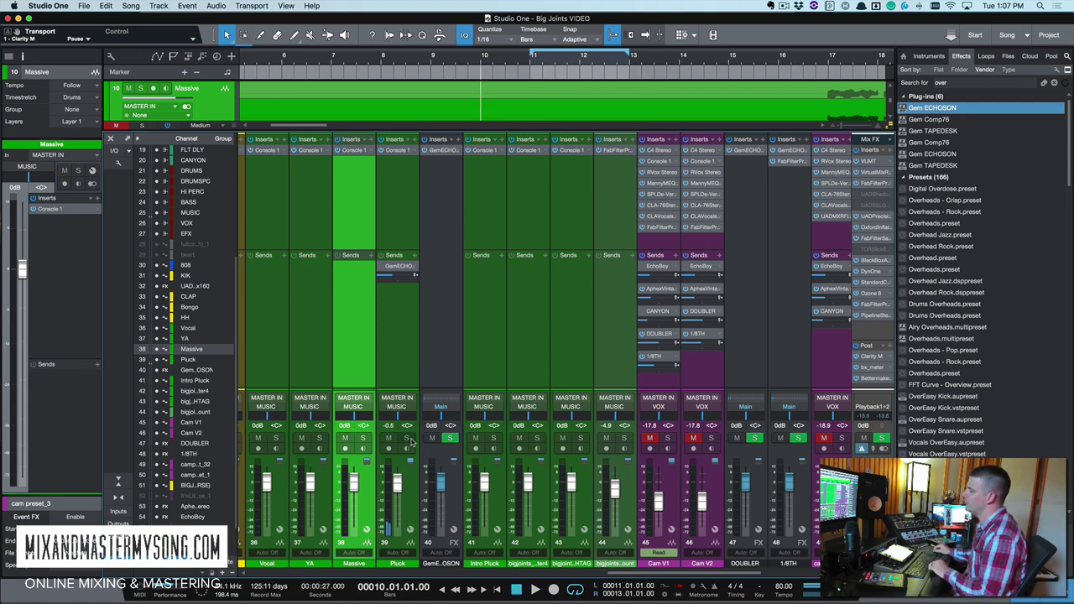
Step: Open the Echoson plug-in from its effects channel, inspect its EQ controls and move its window clear of the Pluck channel
left_click(449, 151)
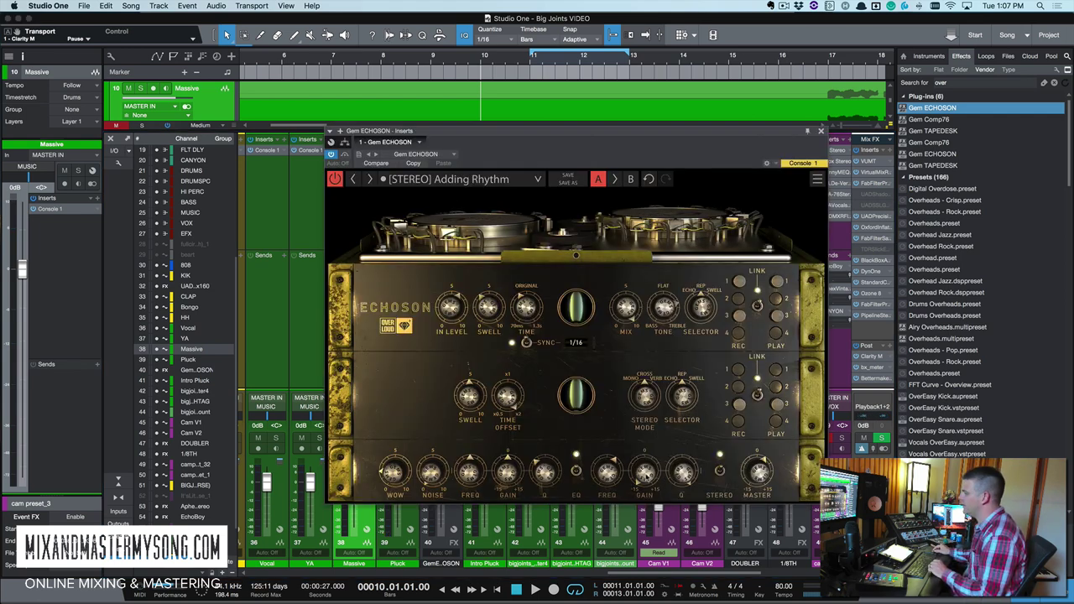
mouse_move(647, 477)
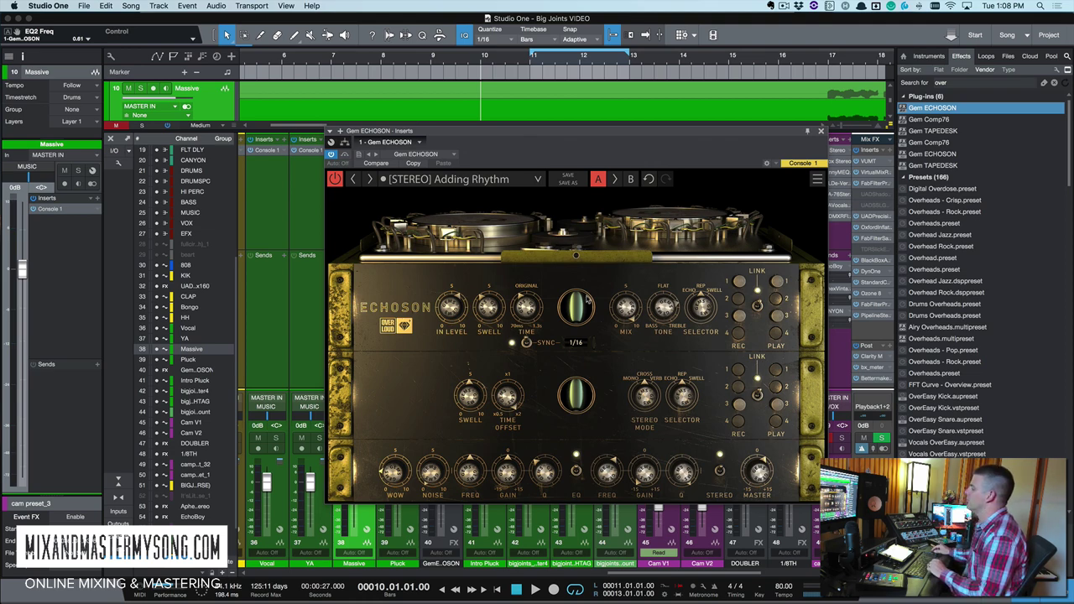
left_click_drag(621, 131, 712, 76)
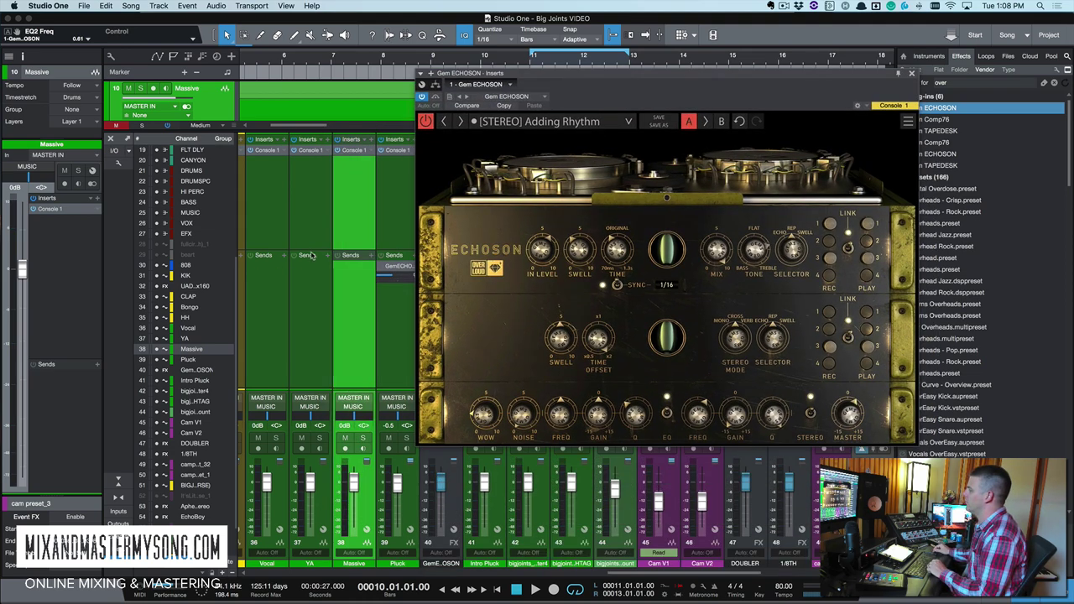
Step: Solo the Pluck channel and listen to it through its Echoson send
left_click(407, 439)
key("space")
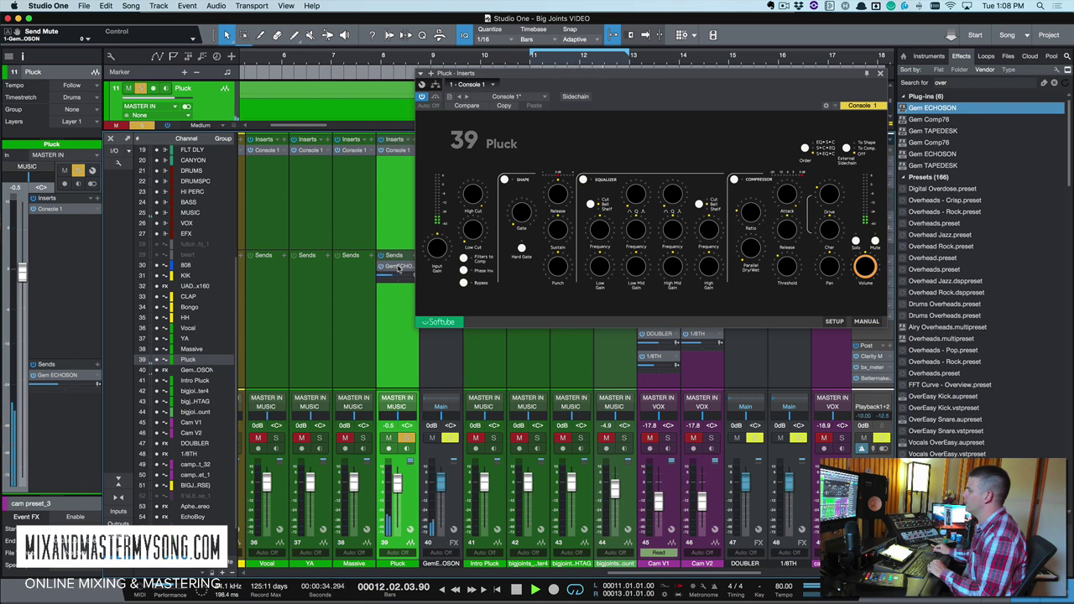
key("space")
Step: Reopen the Echoson plug-in from Pluck's send and compare playback with its EQ off and on
left_click(399, 266)
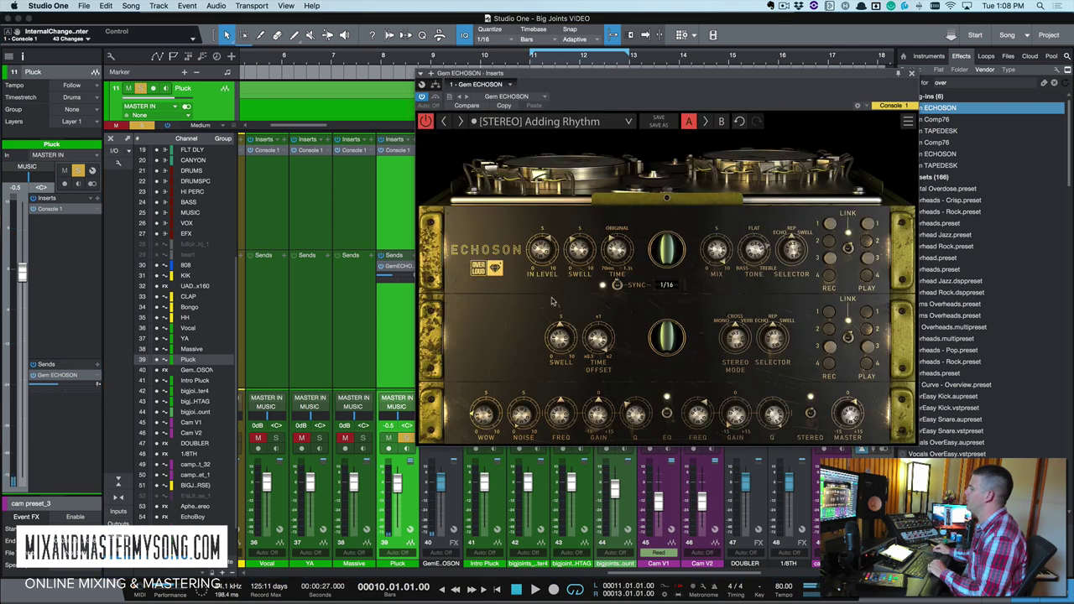
key("space")
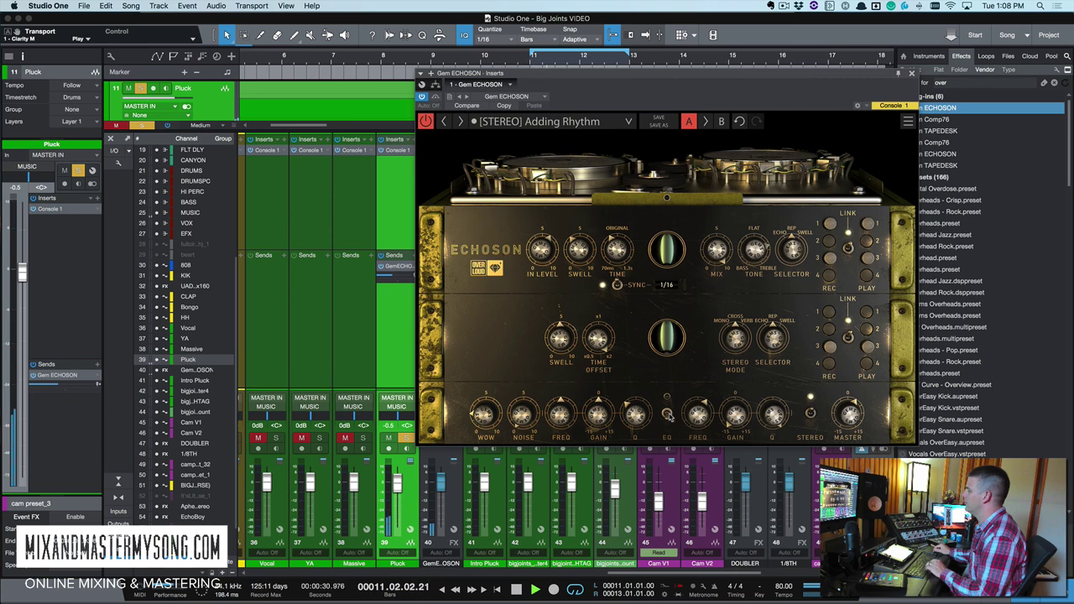
key("space")
left_click(667, 414)
key("space")
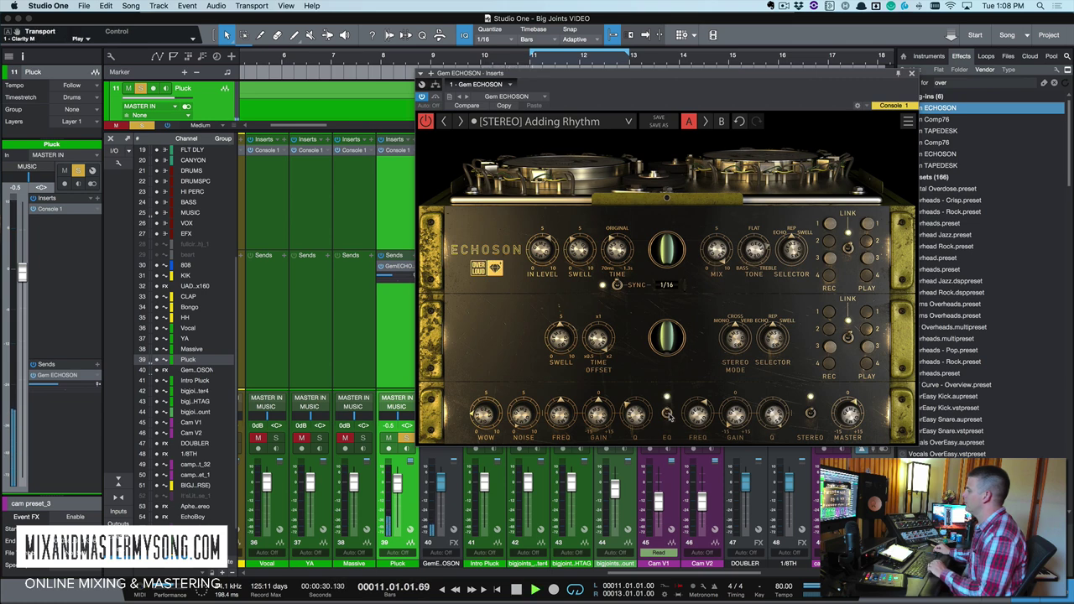
key("space")
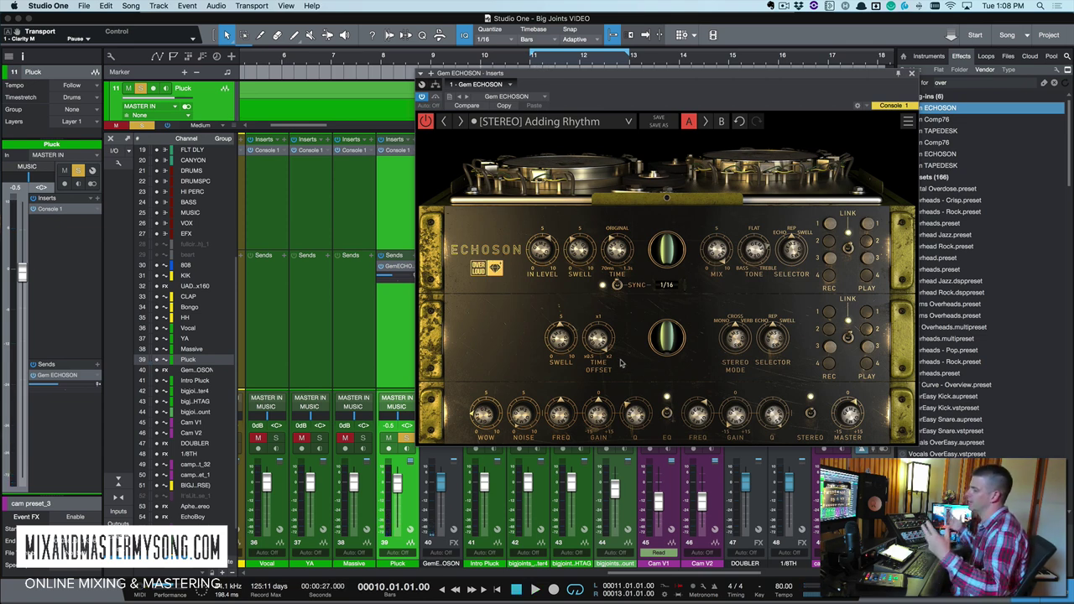
Step: Close the Echoson plug-in, unsolo Pluck and play the mix
left_click(913, 74)
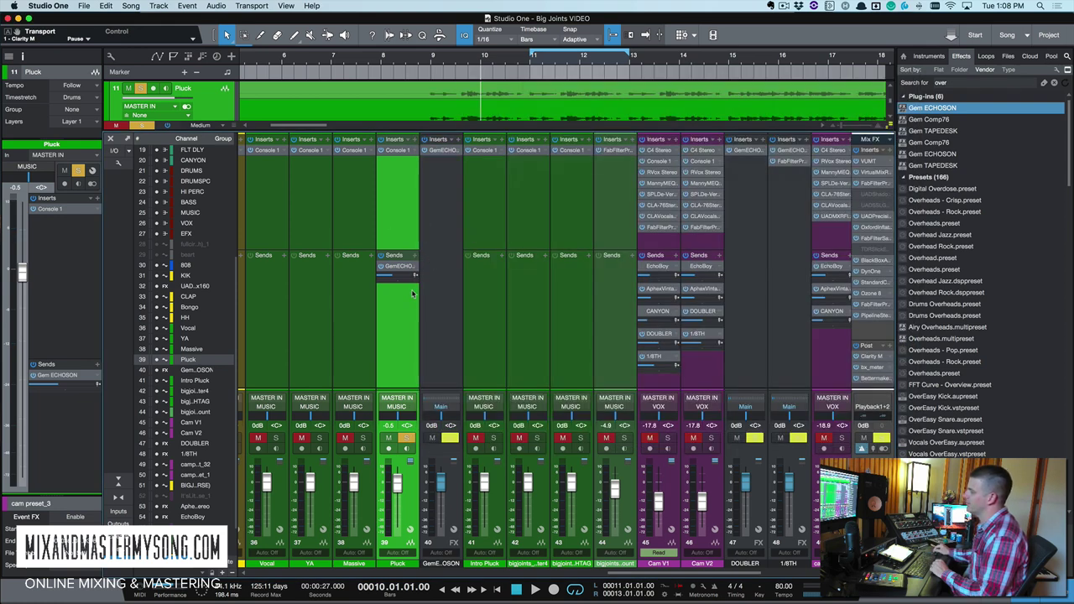
left_click(407, 438)
key("space")
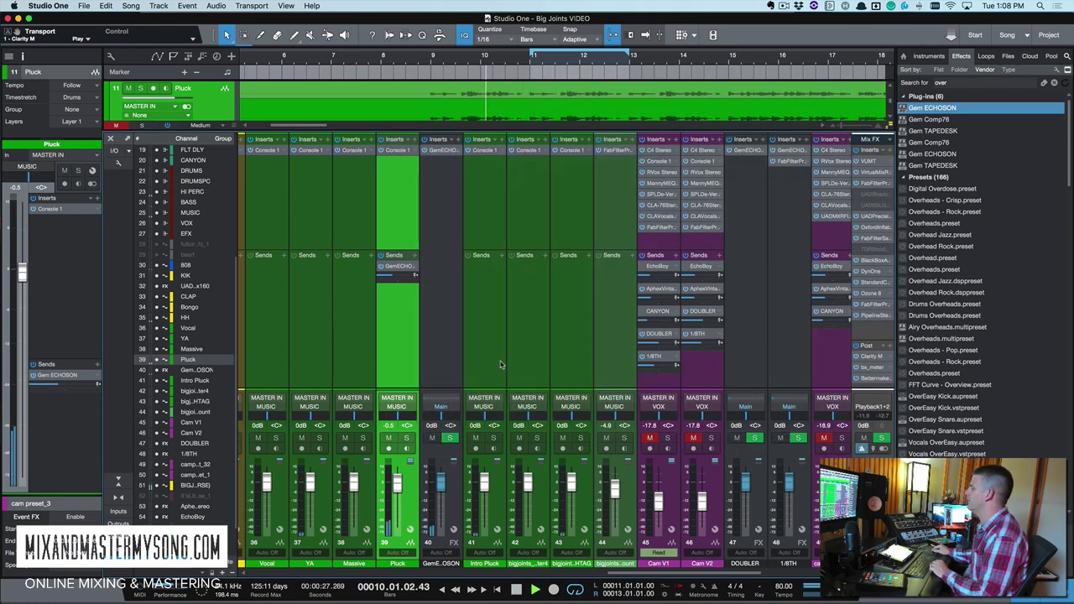
Step: Select the Cam V2 channel and inspect the Echoson settings of its DOUBLER and 1/8TH sends
scroll(504, 369, "right", 5)
left_click(509, 386)
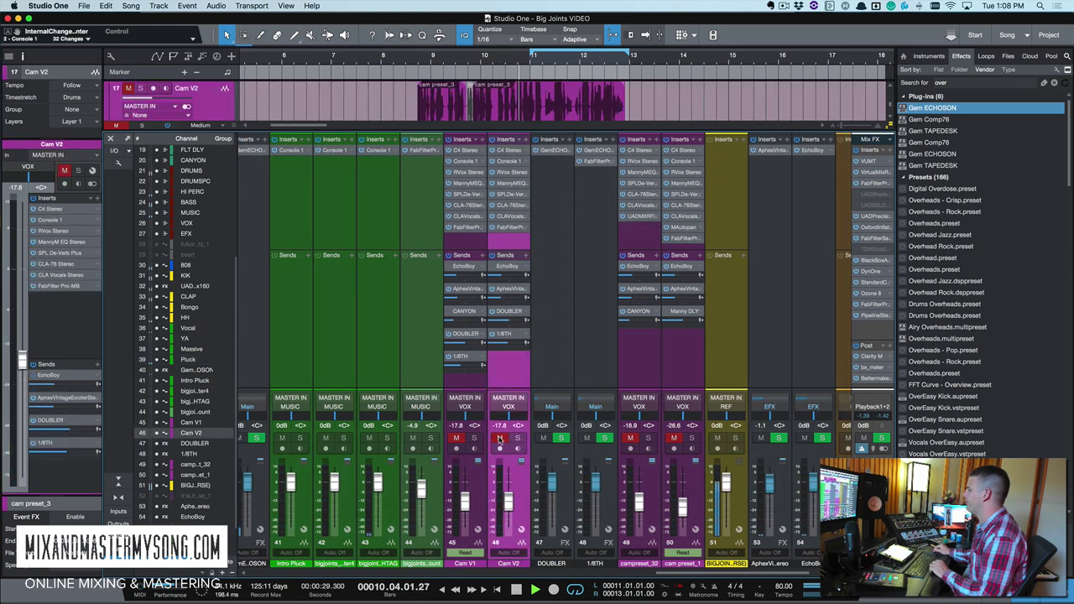
key("space")
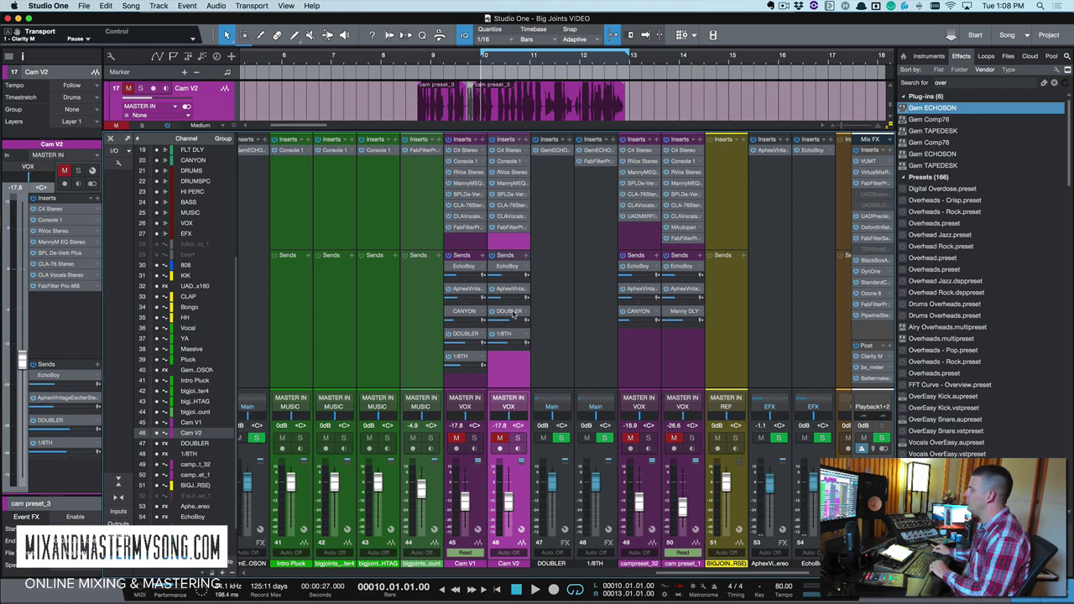
double_click(509, 312)
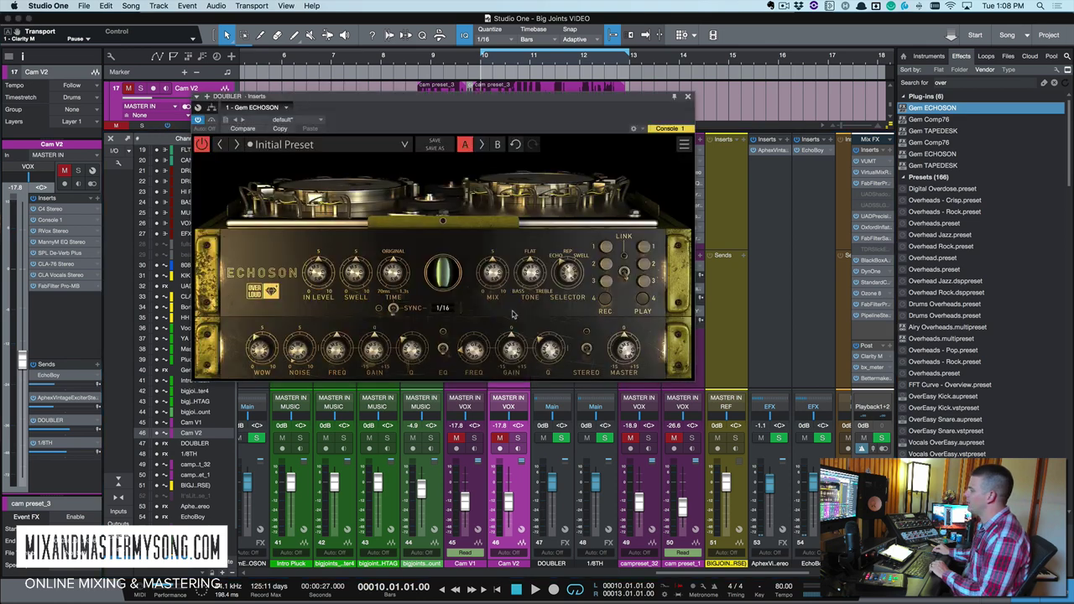
left_click(687, 97)
double_click(506, 335)
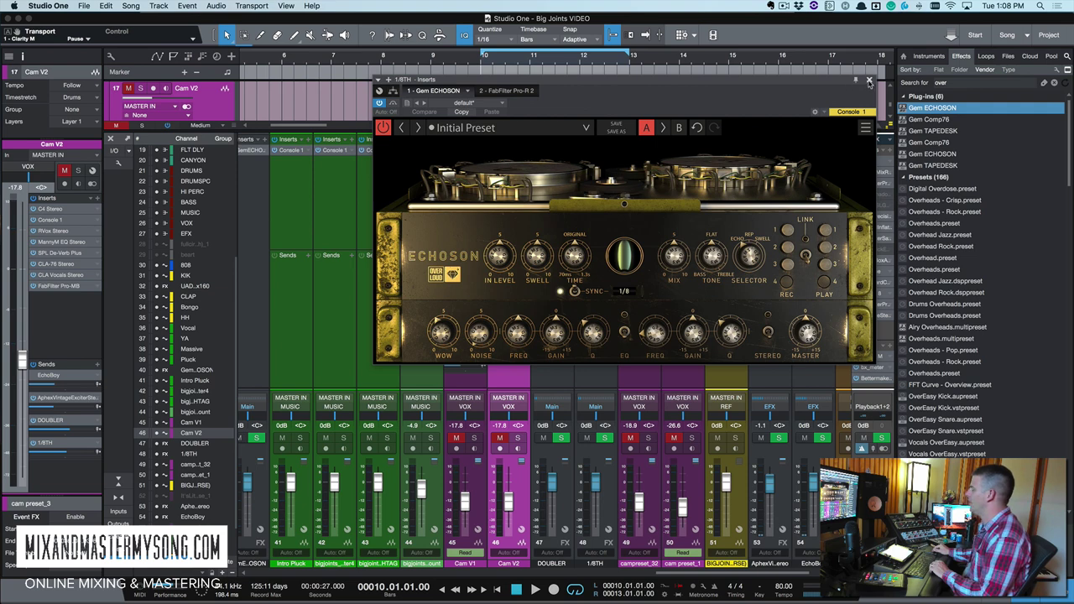
left_click(870, 80)
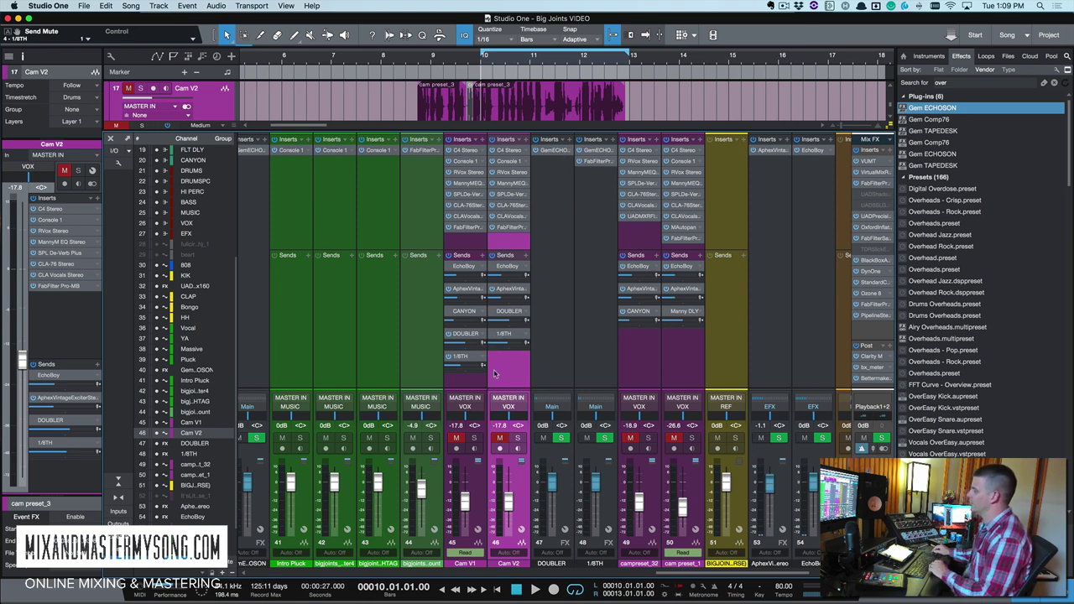
Step: Unmute Cam V2, start playback and mute Cam V1
left_click(499, 438)
key("space")
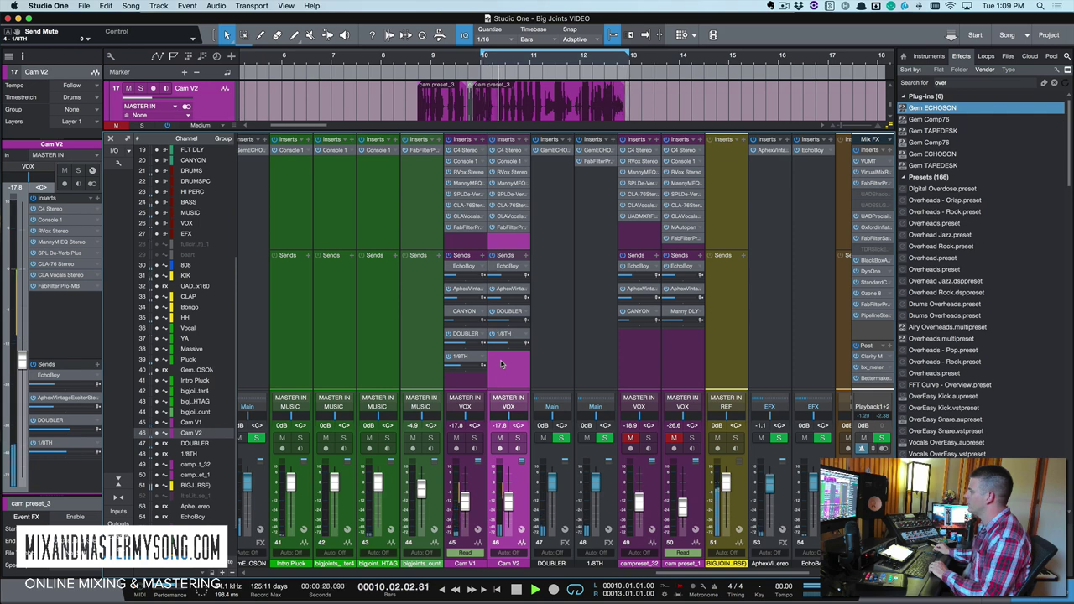
left_click(457, 438)
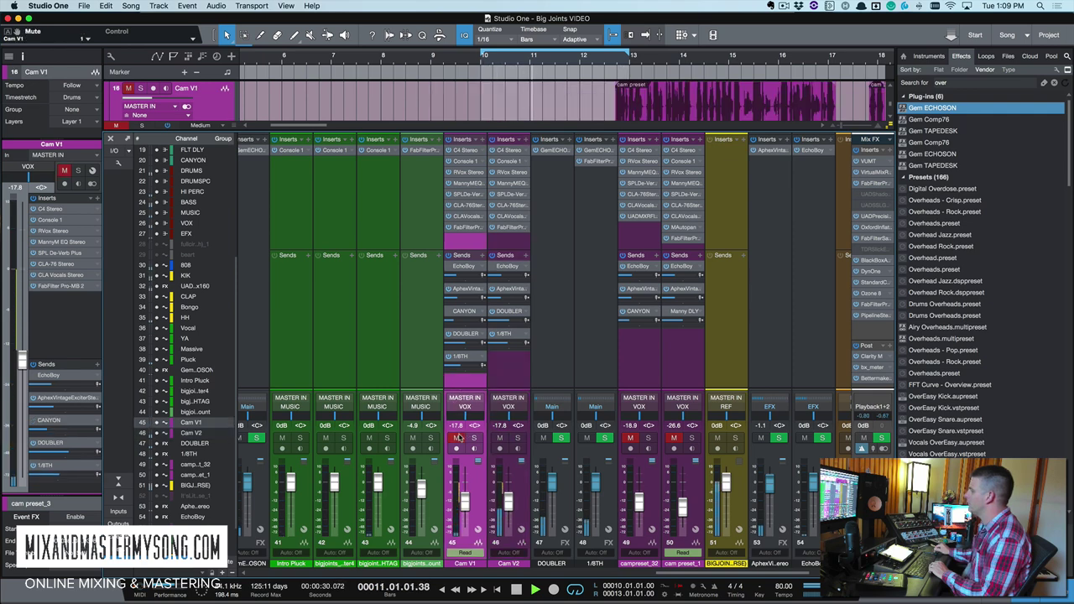
Step: During playback, compare Cam V2's DOUBLER and 1/8TH sends bypassed and active
left_click(494, 337)
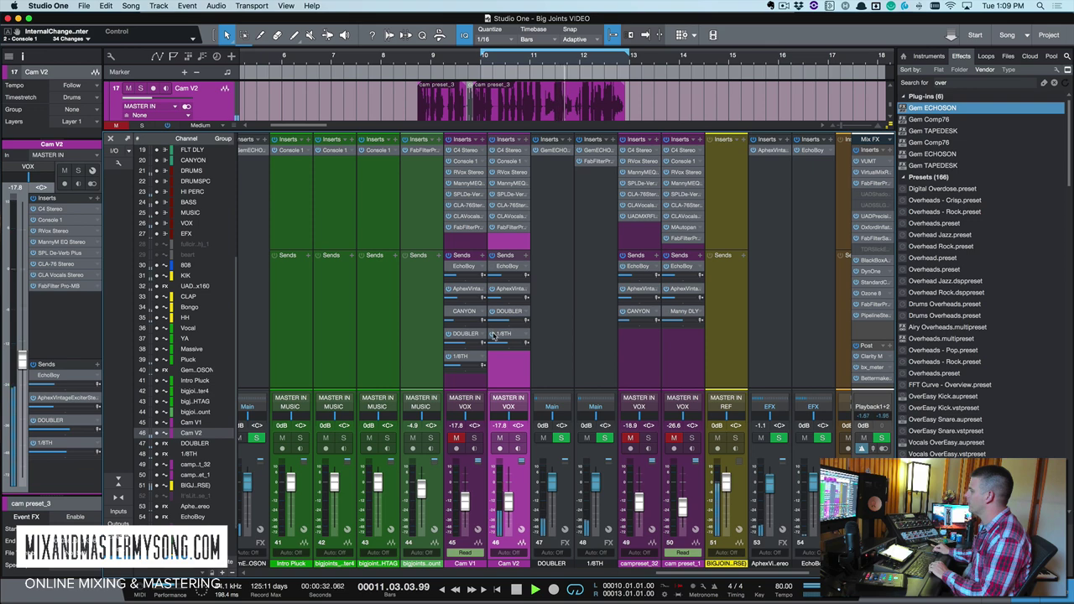
left_click(493, 311)
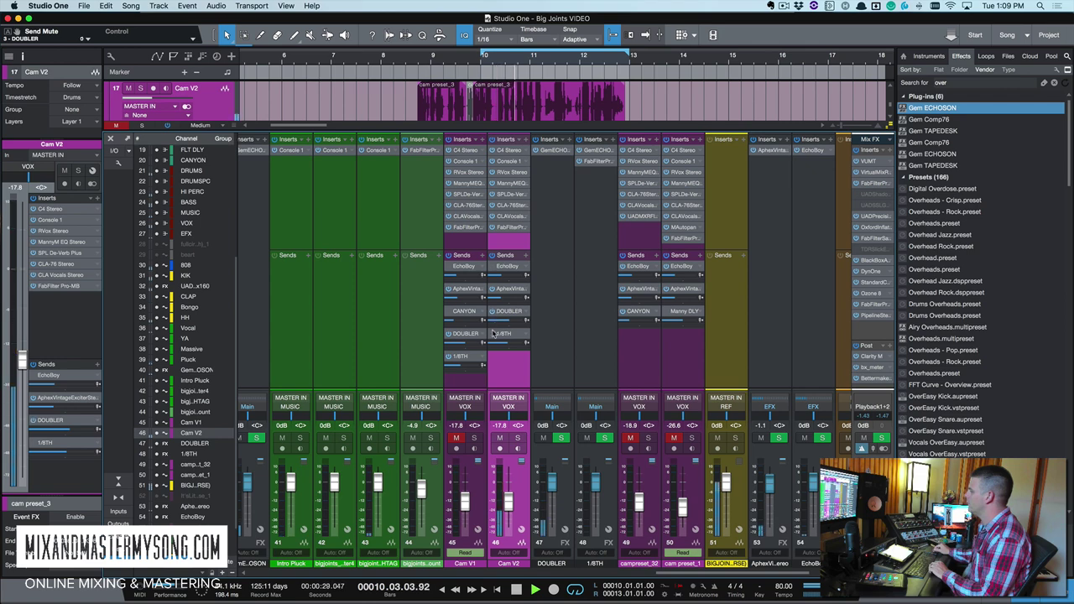
left_click(494, 334)
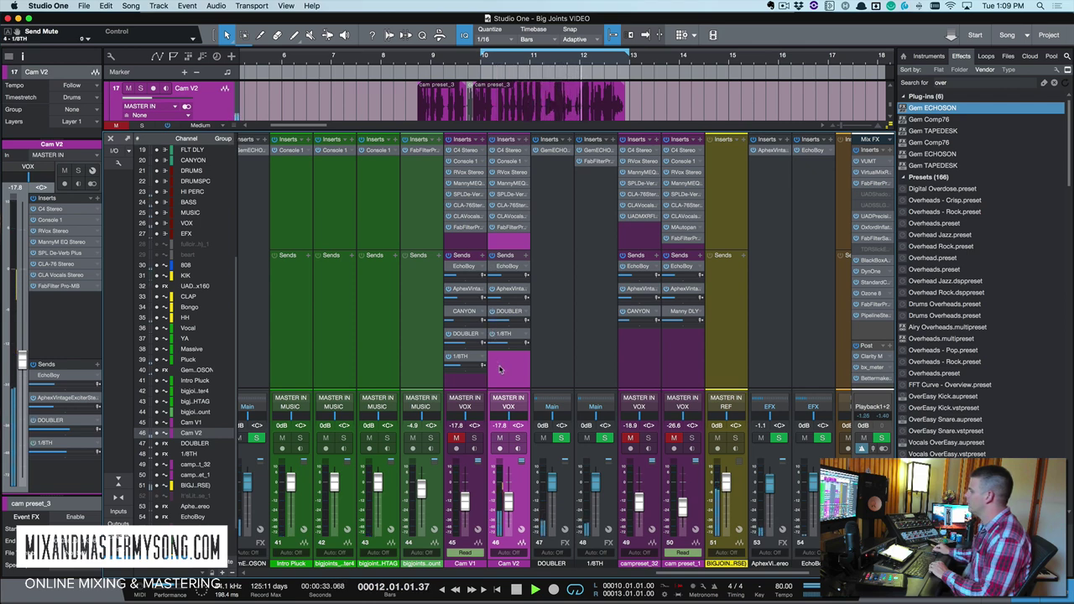
key("space")
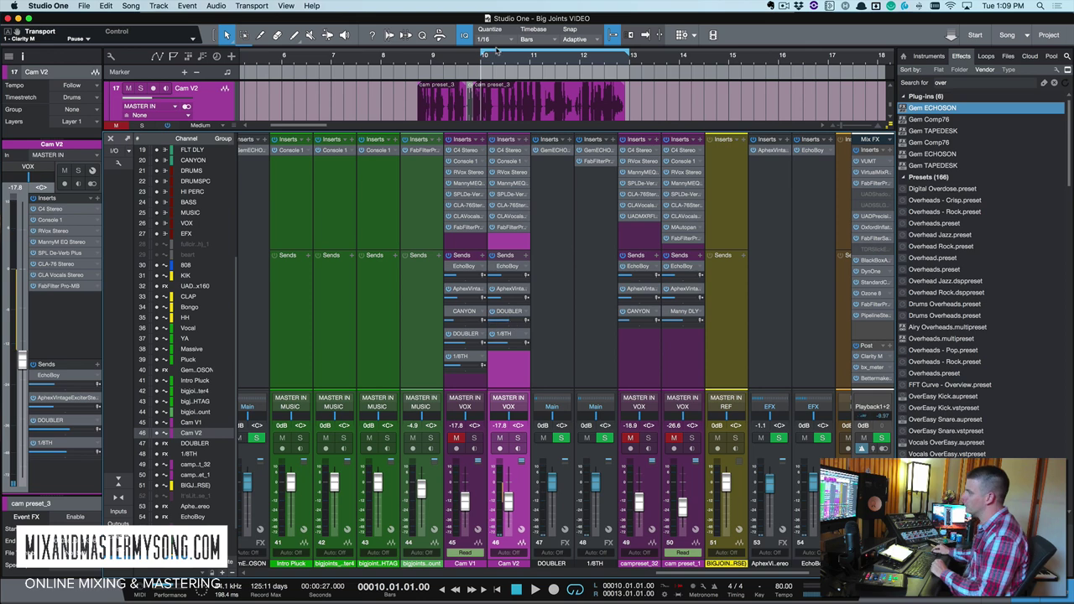
Step: Extend the loop's start back to bar 9 and compare Cam V2's sends bypassed and active in playback
left_click_drag(482, 54, 433, 54)
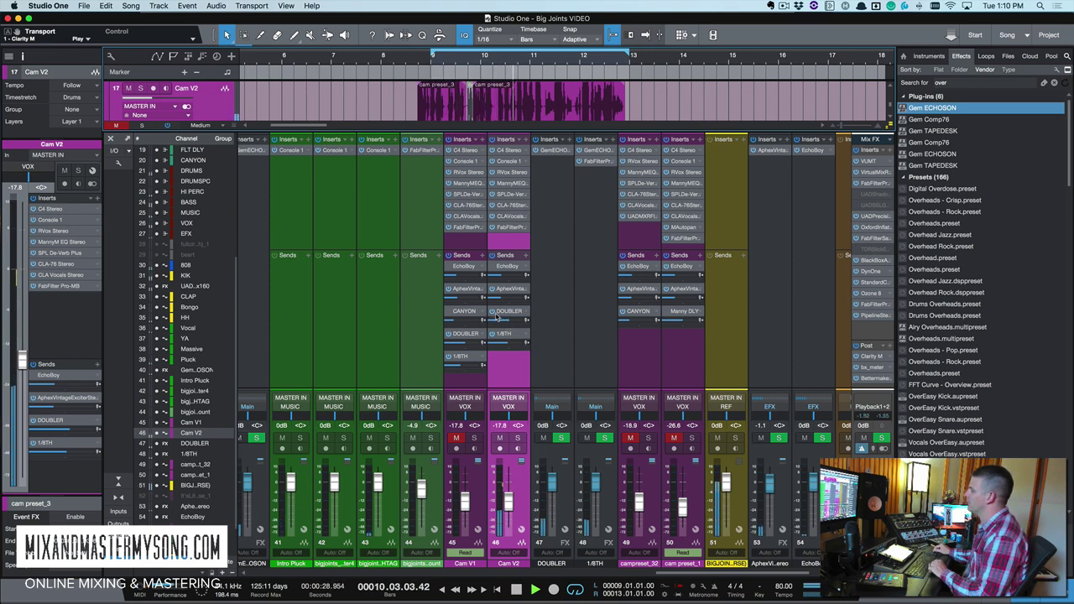
left_click(494, 335)
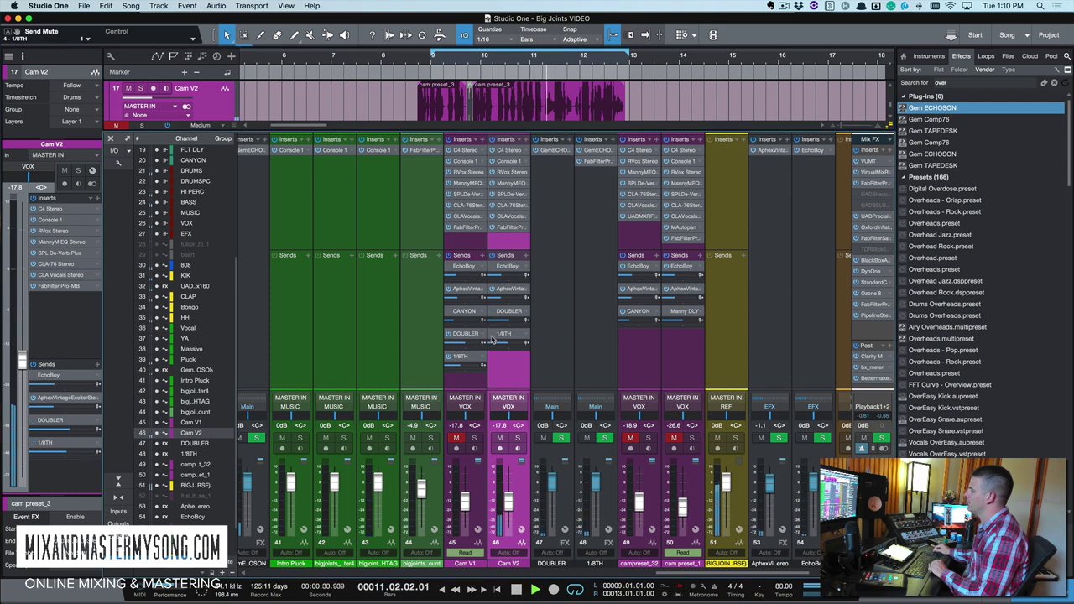
key("space")
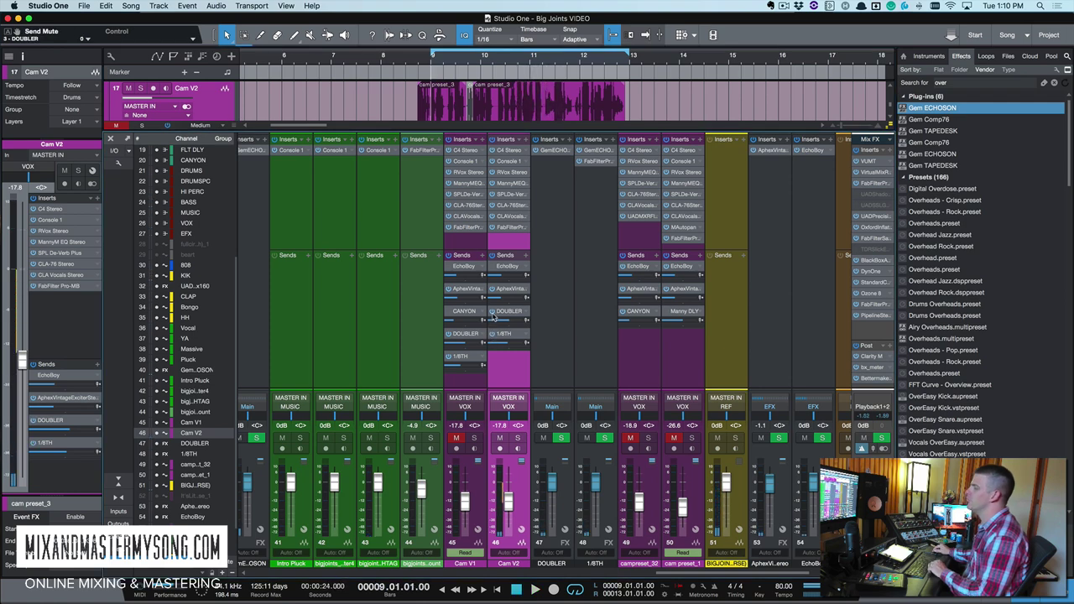
Step: Solo Cam V2, open the DOUBLER send's Echoson and play the vocal while changing its record and play heads
double_click(503, 314)
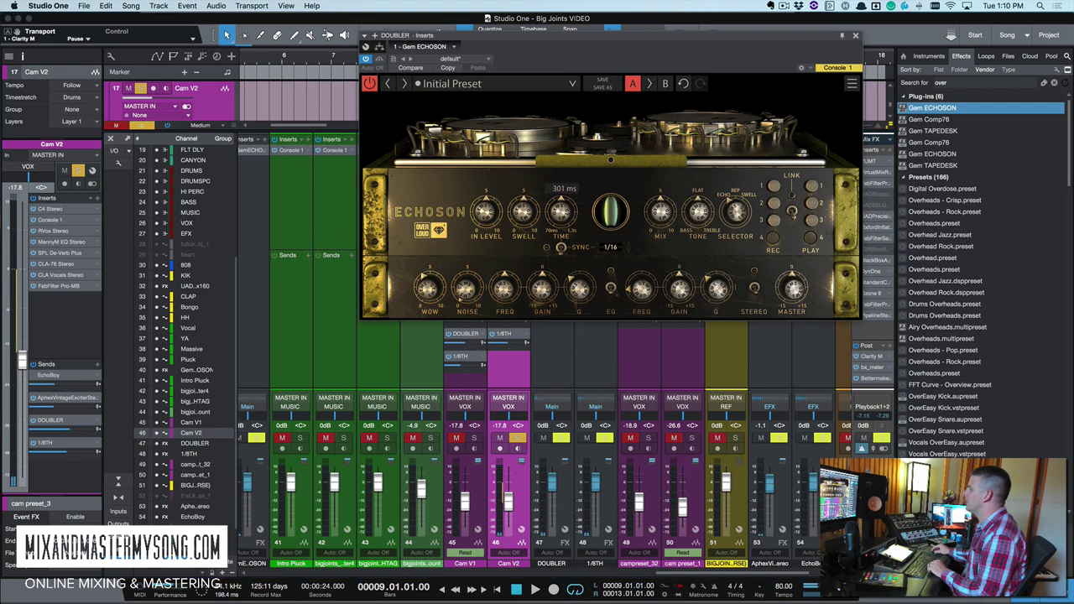
mouse_move(560, 220)
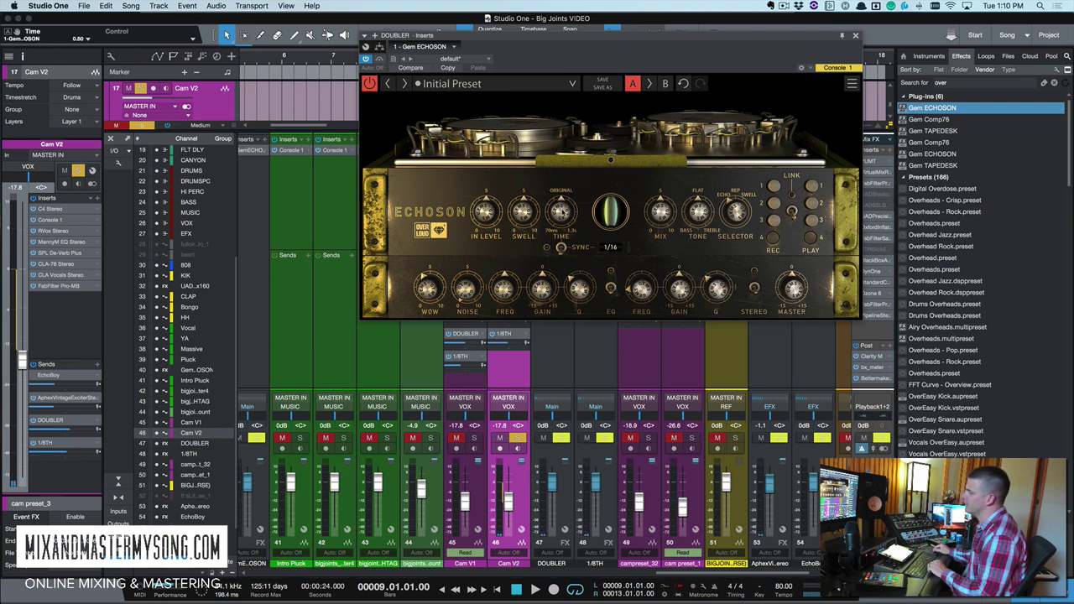
key("space")
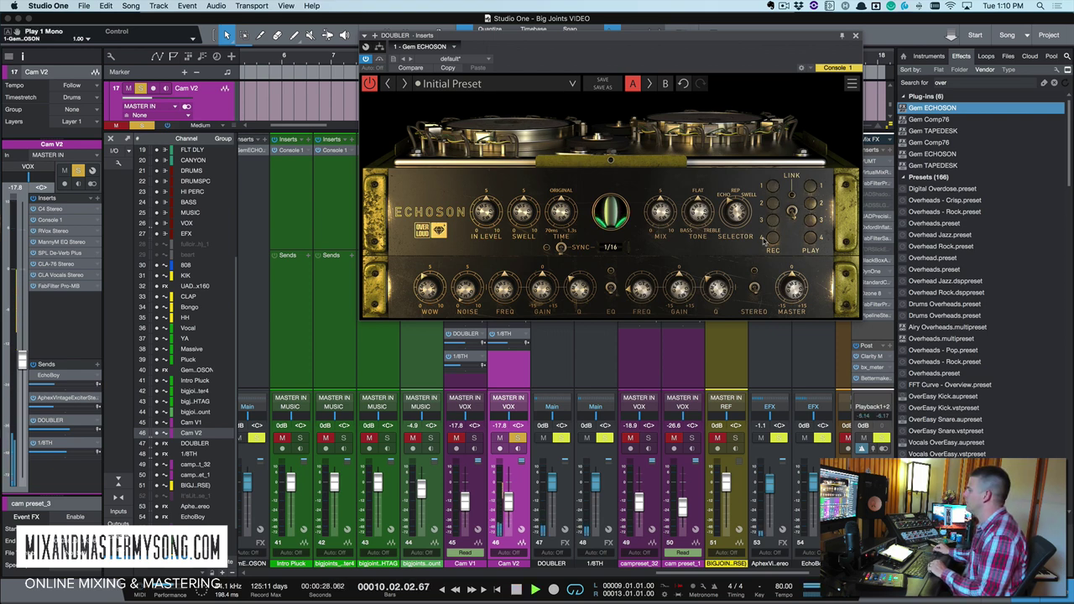
key("space")
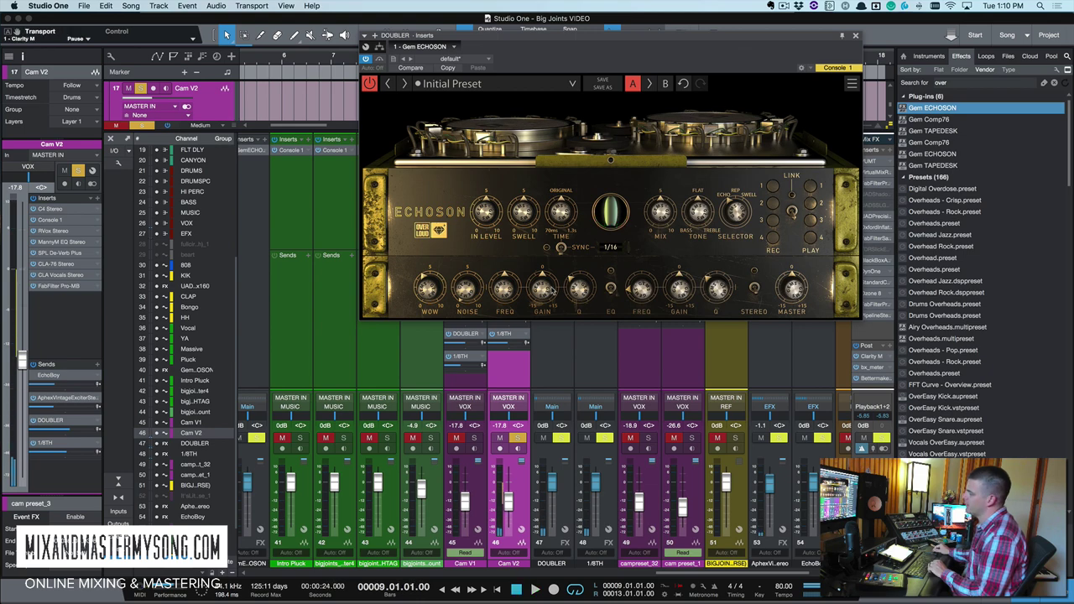
Step: Change the record and play heads on the DOUBLER send's Echoson and audition the soloed Cam V2 vocal through it
left_click_drag(706, 47, 648, 30)
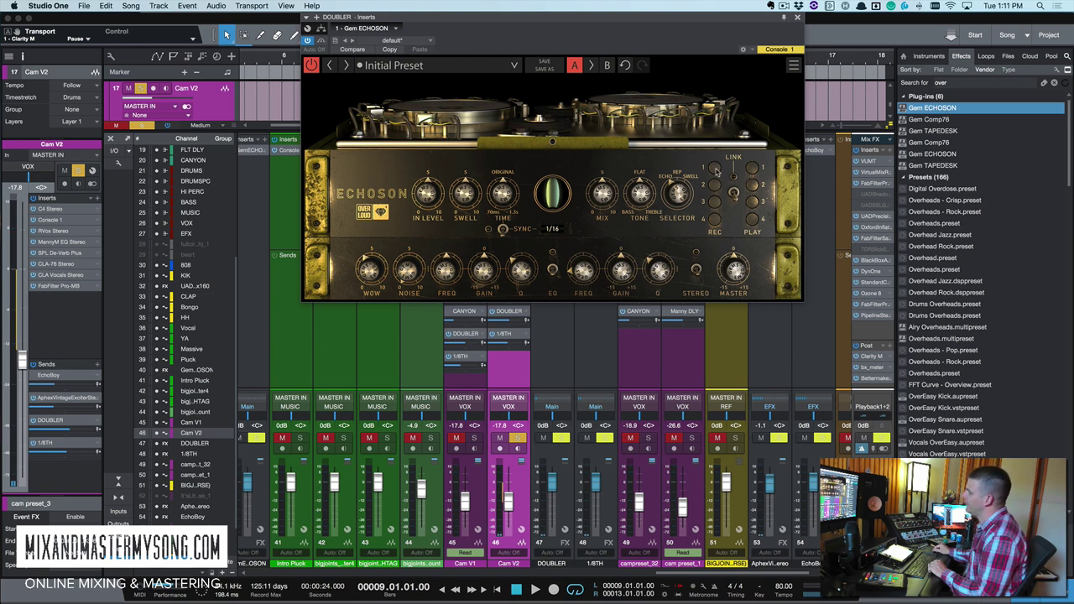
left_click(753, 172)
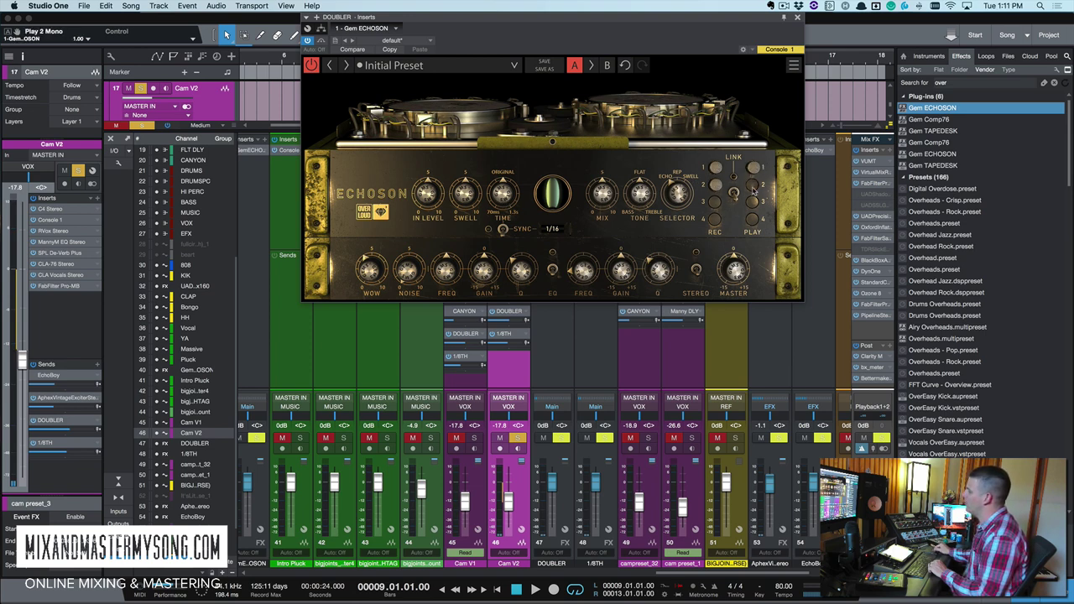
left_click(715, 168)
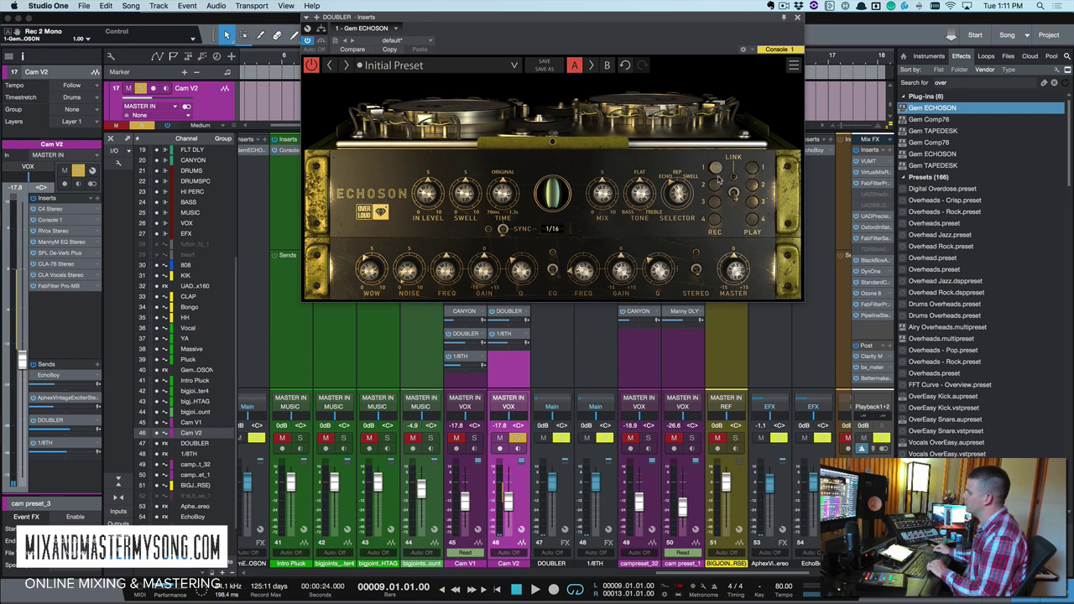
key("space")
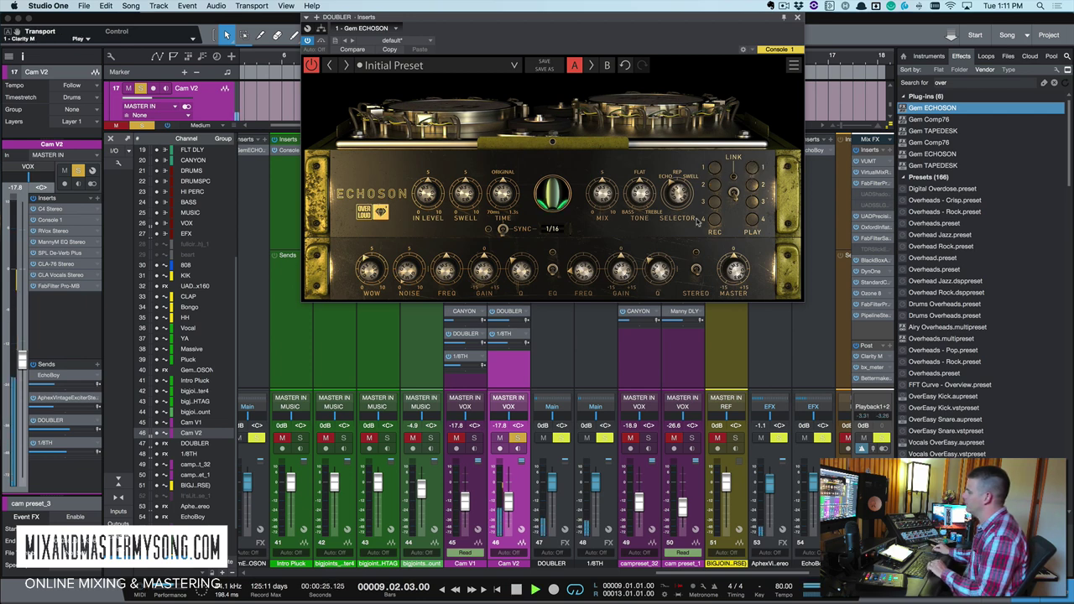
left_click(715, 201)
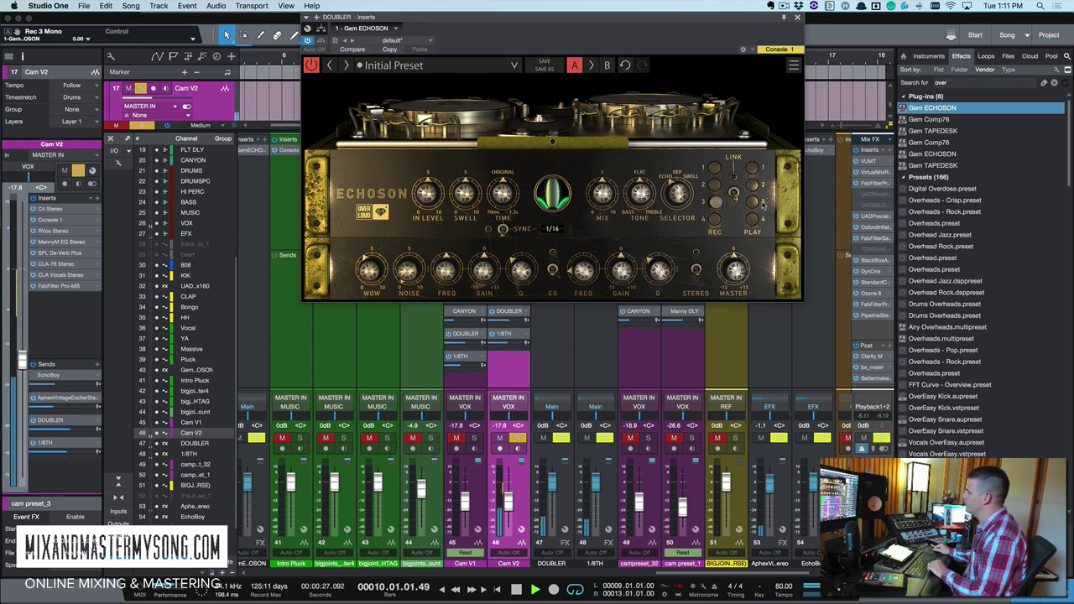
left_click(753, 184)
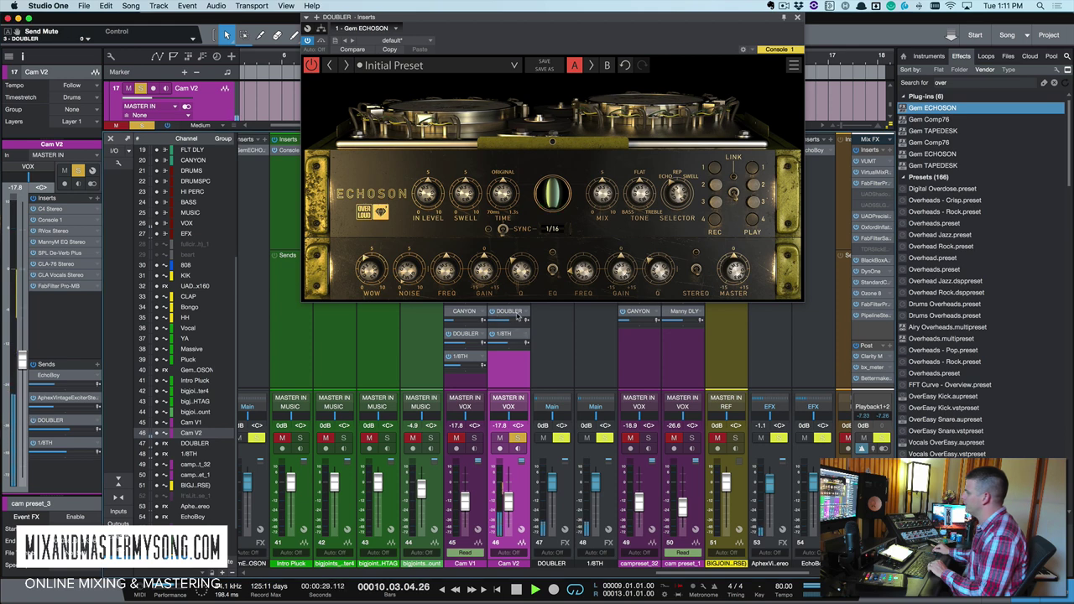
scroll(503, 322, "down", 2)
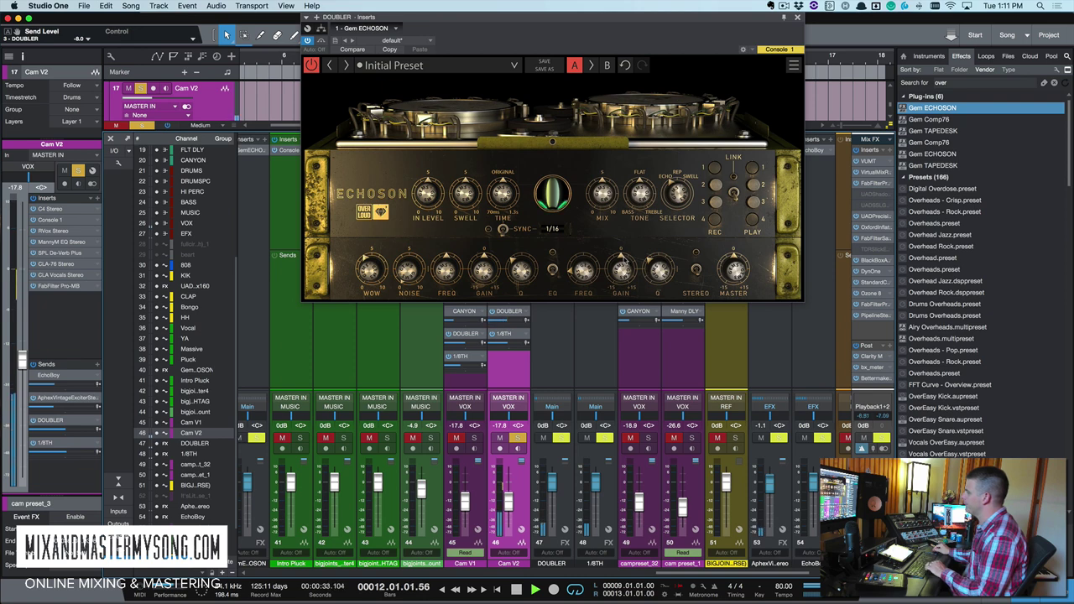
key("space")
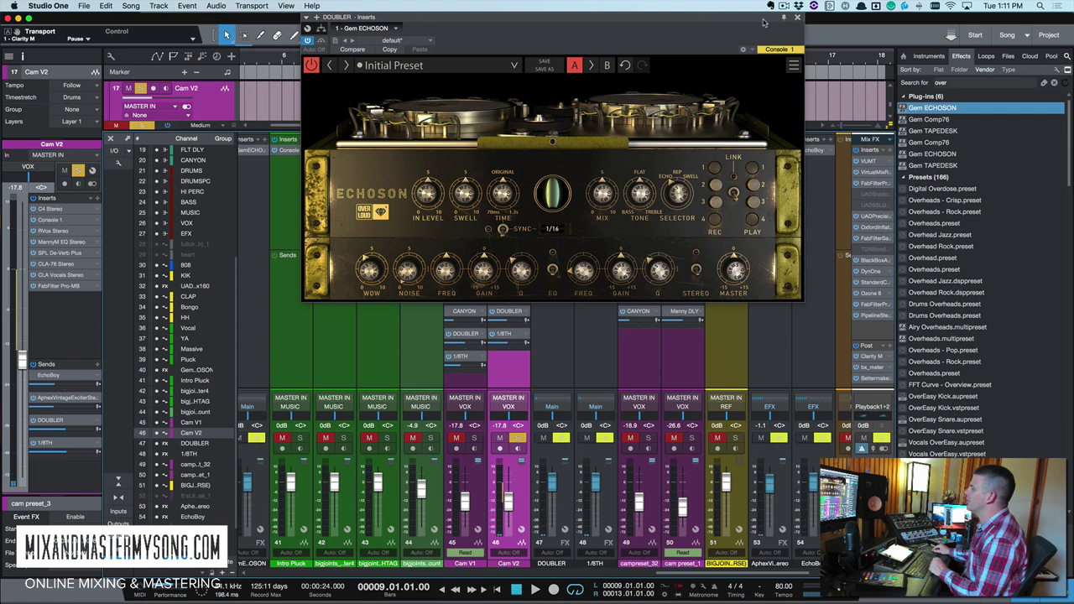
Step: Close the DOUBLER Echoson, open the 1/8TH send's Echoson and move its window clear of Cam V2's sends
left_click_drag(764, 21, 777, 32)
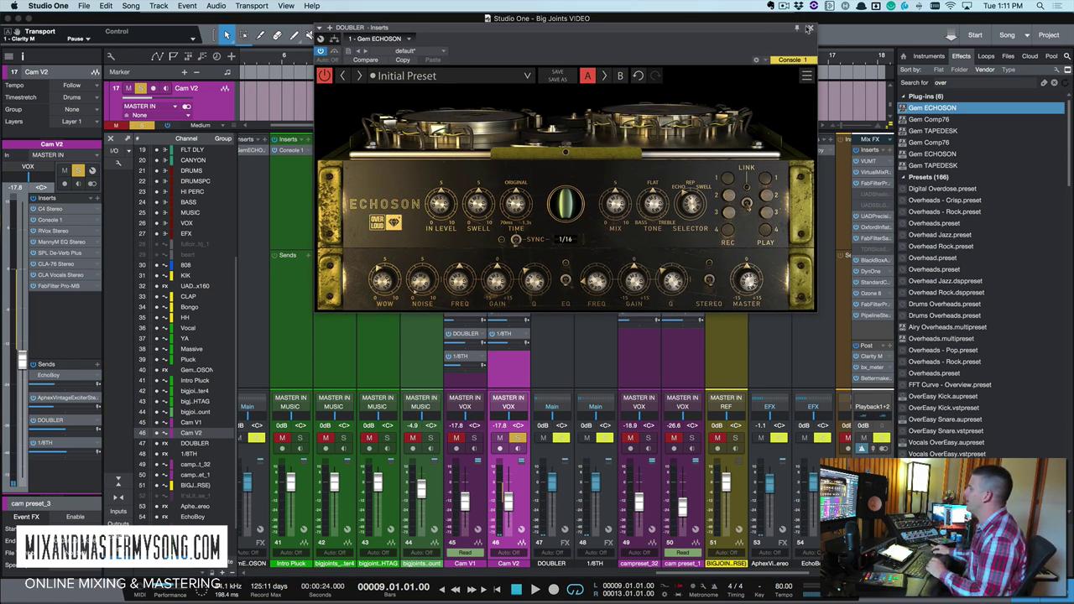
left_click(811, 29)
double_click(510, 335)
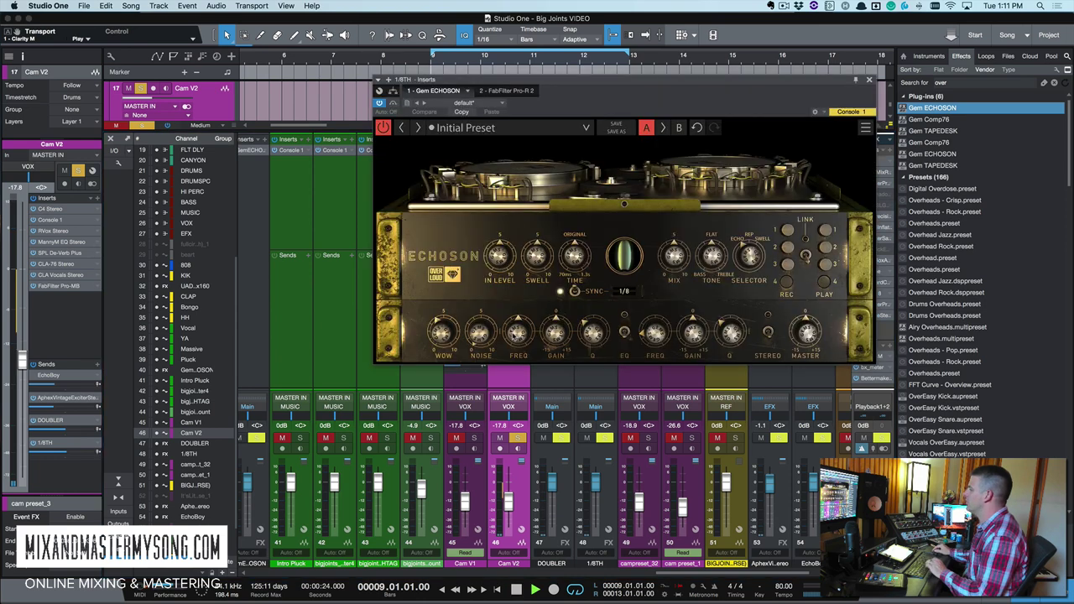
key("space")
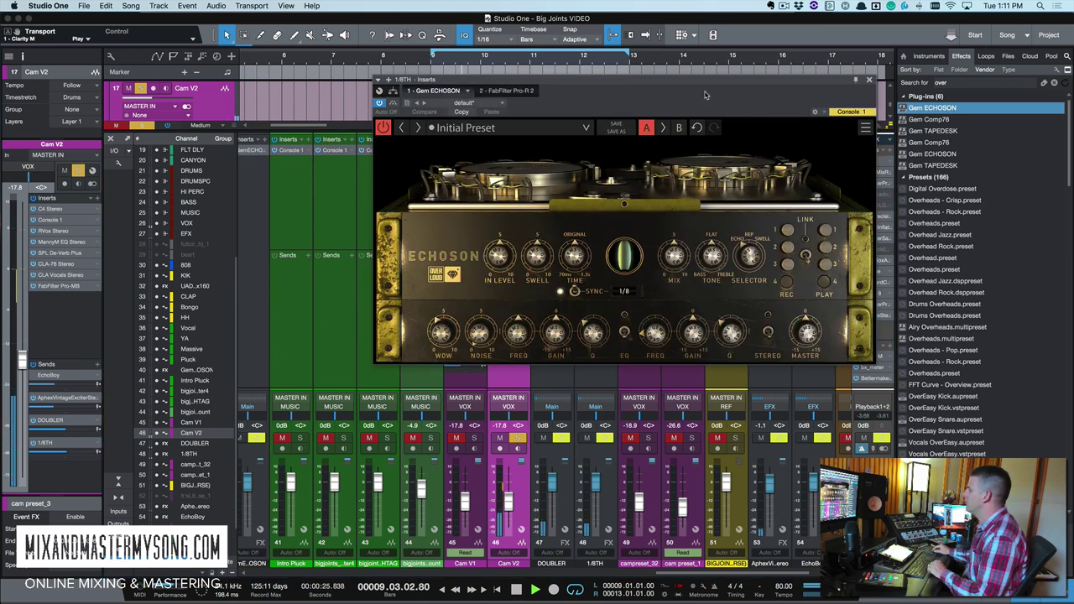
left_click_drag(589, 79, 711, 21)
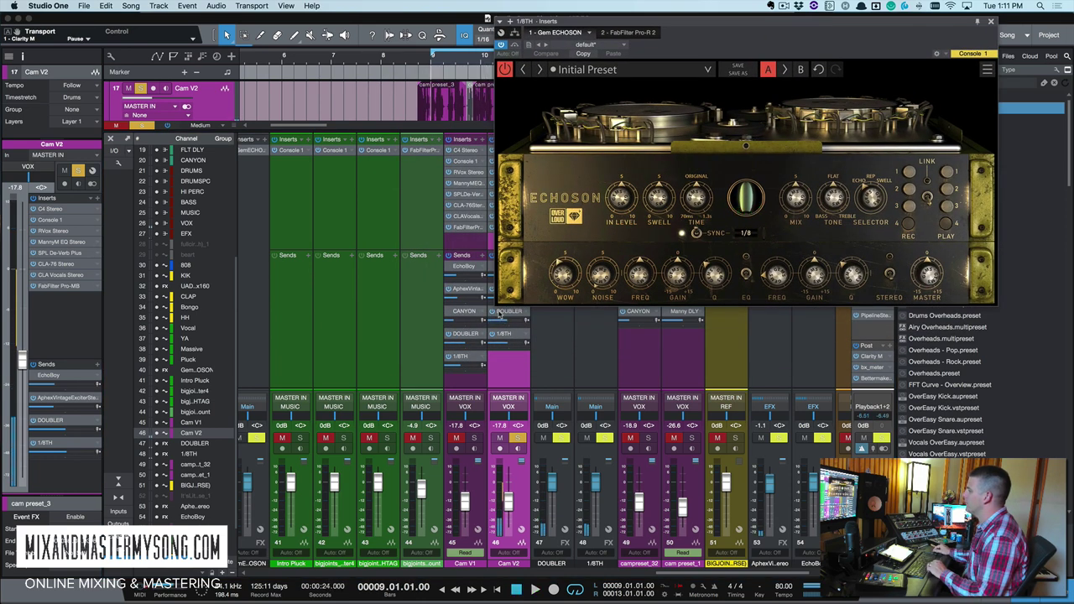
Step: Bypass Cam V2's DOUBLER send and play the soloed vocal through the 1/8TH echo without the doubler
left_click(495, 311)
key("space")
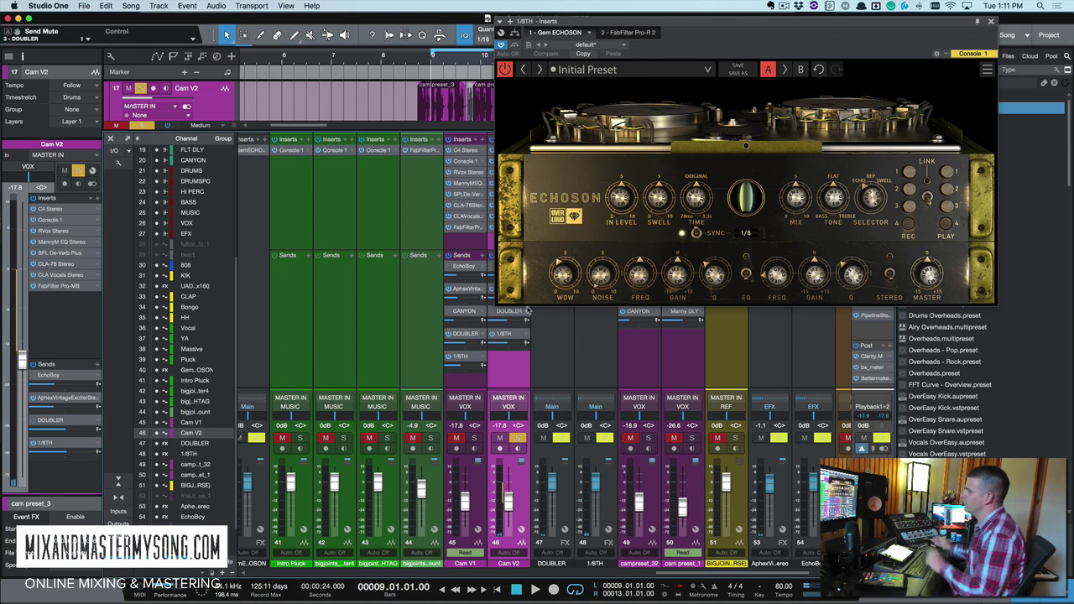
key("space")
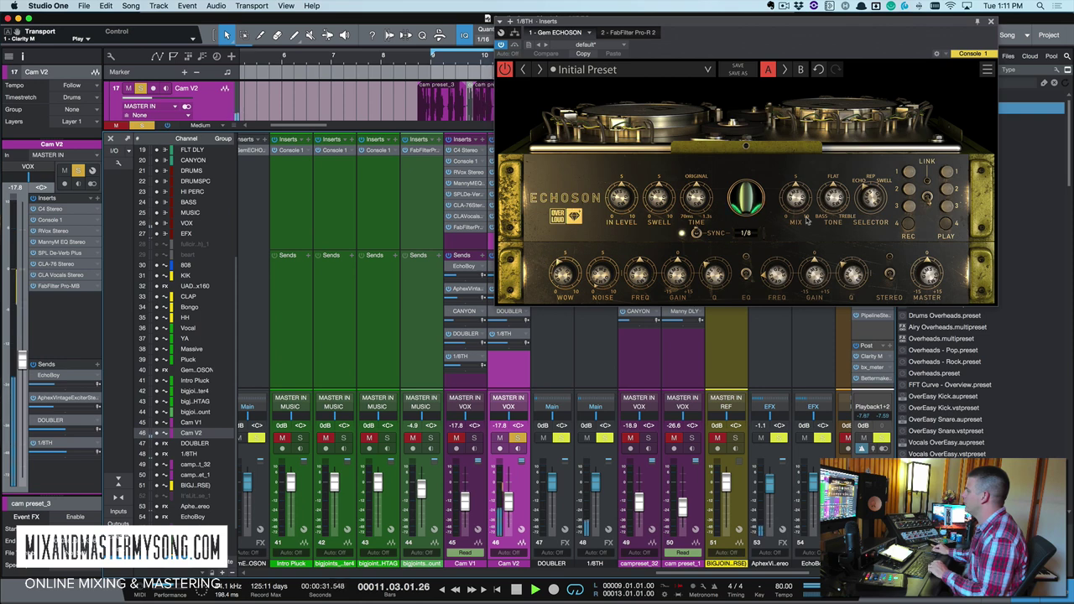
key("space")
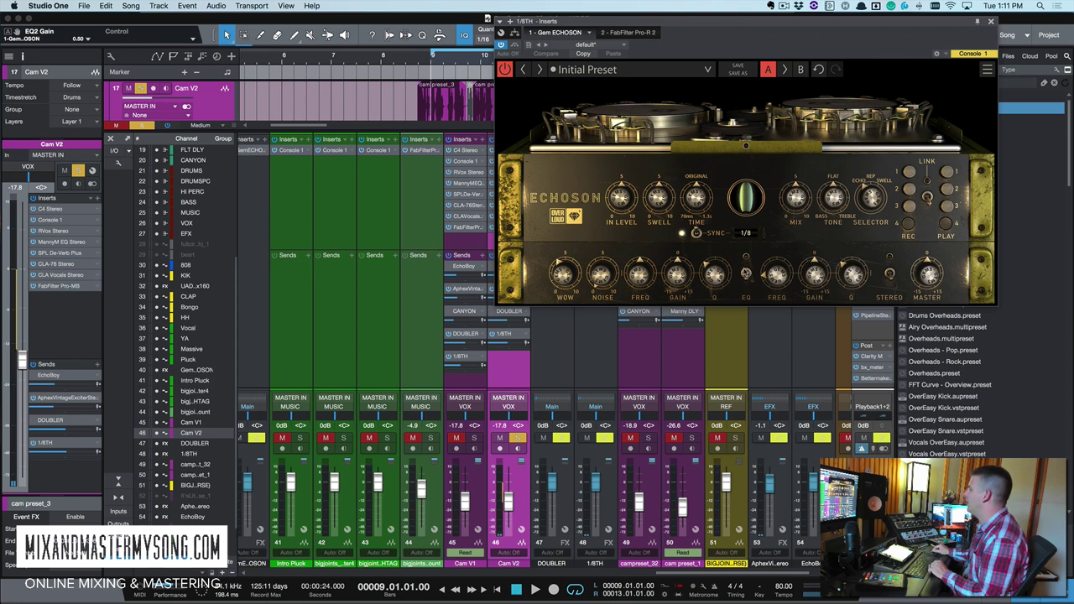
key("space")
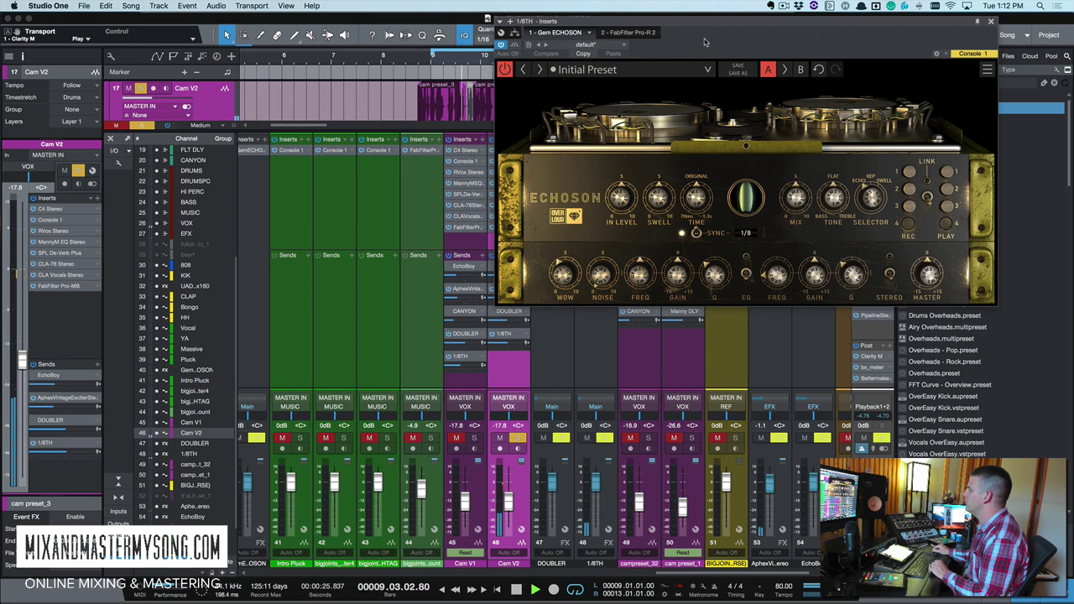
left_click_drag(702, 26, 768, 25)
key("space")
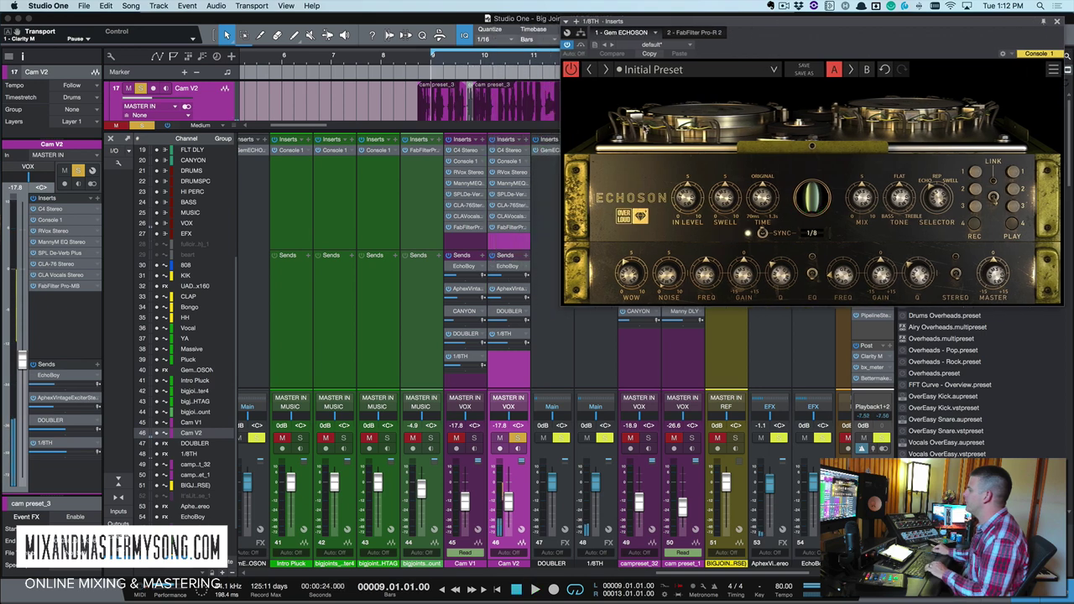
Step: Close the 1/8TH Echoson, view the FabFilter Pro-R 2 reverb on the 1/8TH channel, audition it and close it
key("F5")
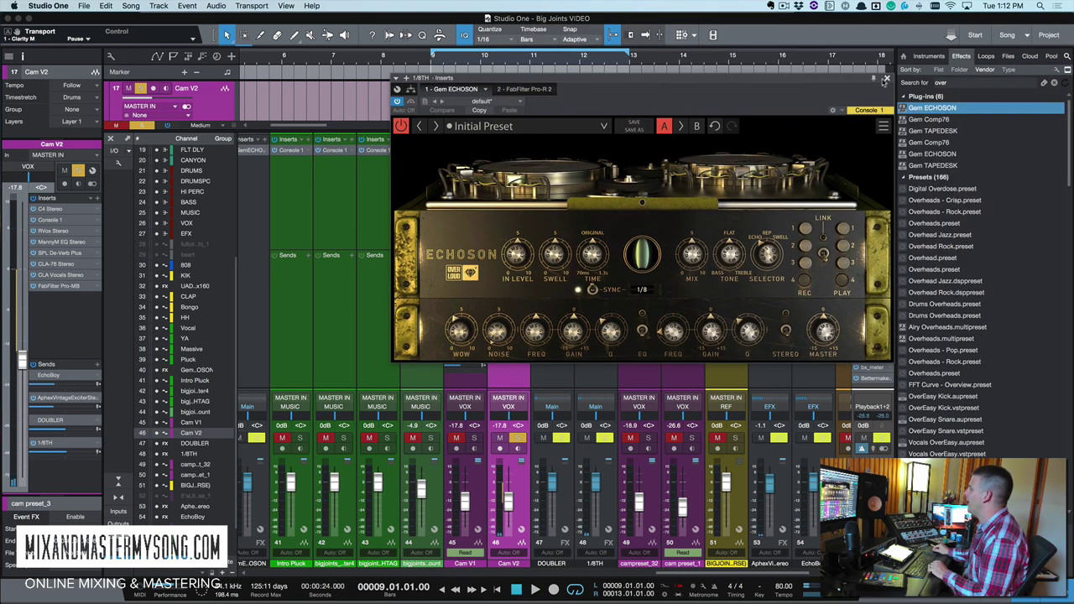
left_click(886, 78)
left_click(604, 161)
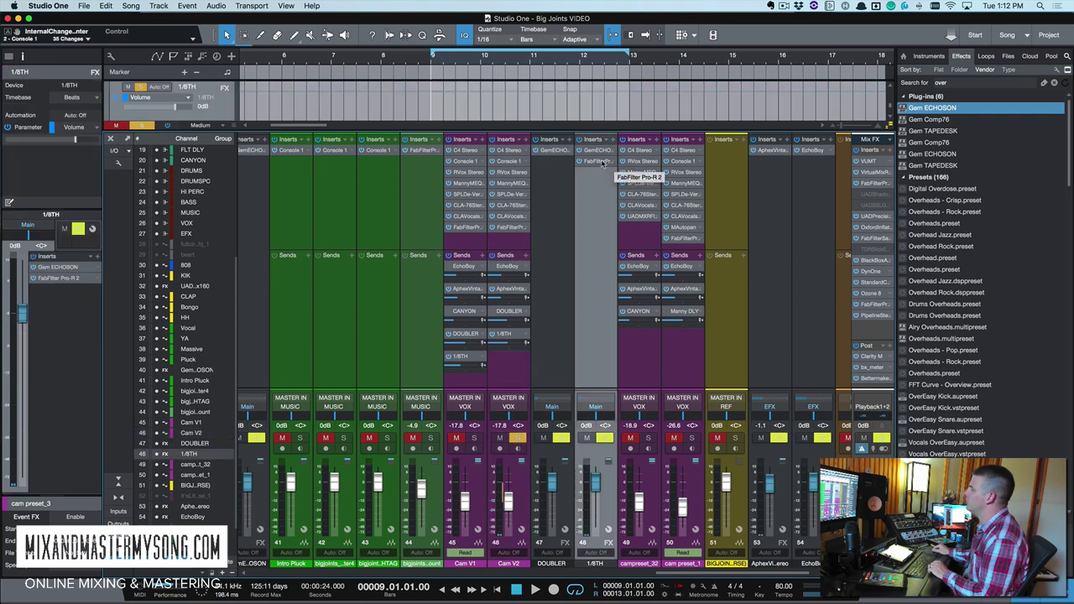
left_click(602, 162)
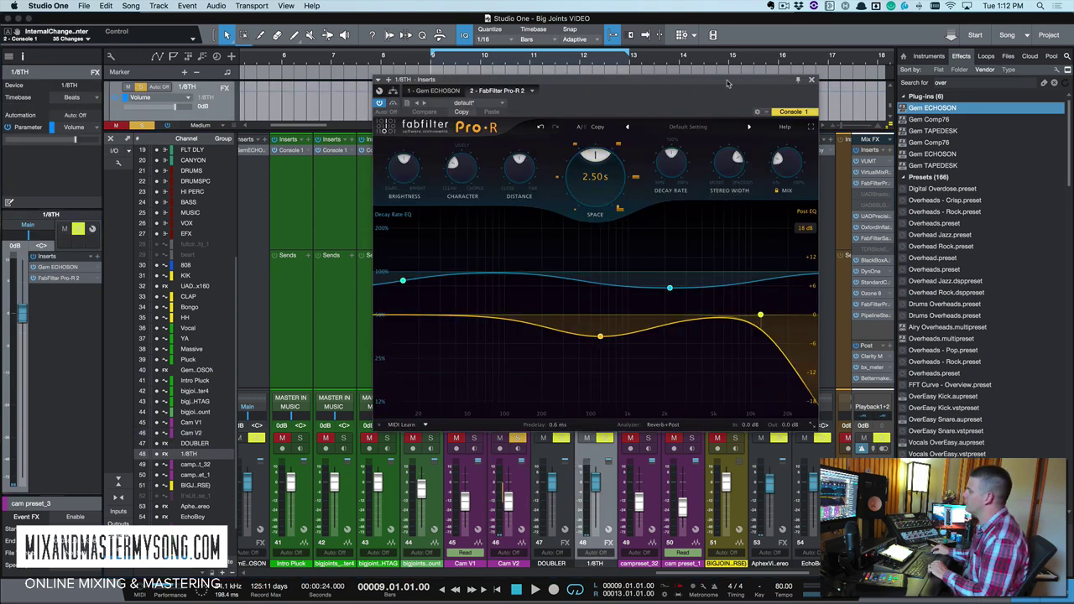
left_click_drag(739, 83, 900, 66)
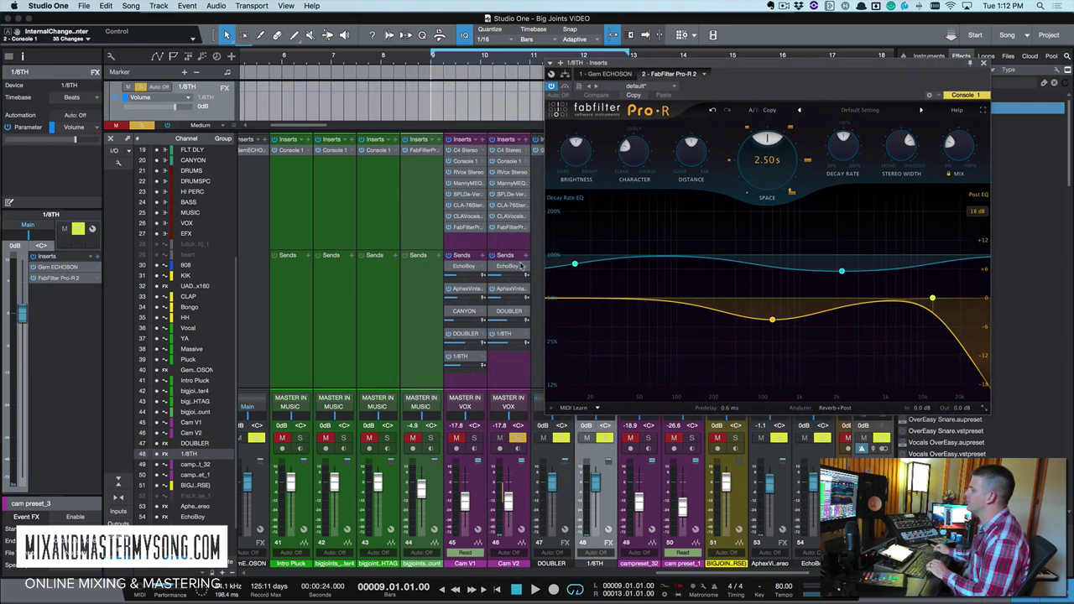
key("space")
left_click_drag(627, 63, 639, 280)
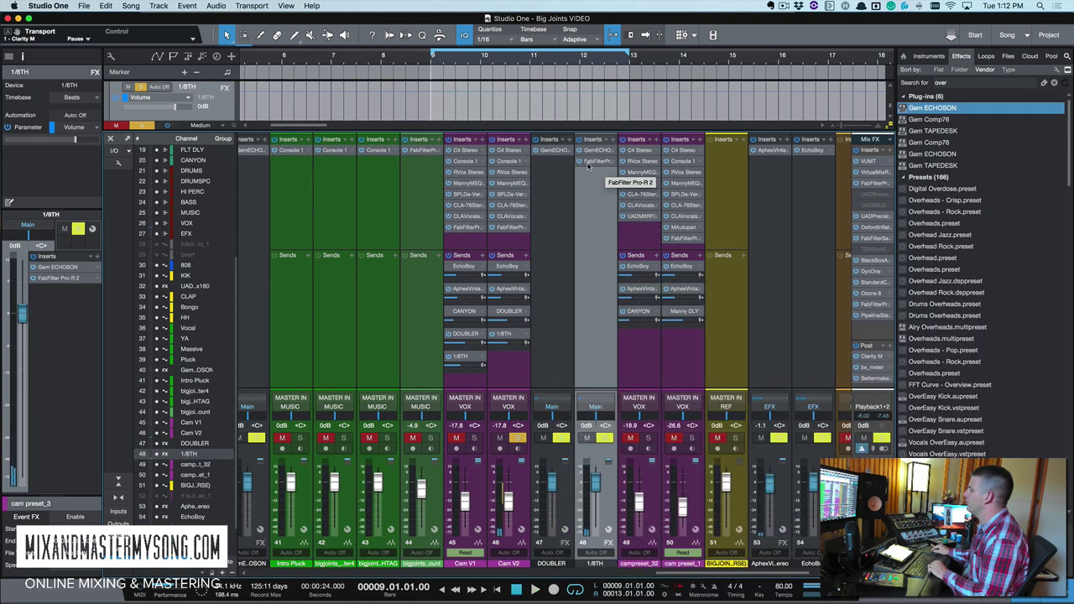
key("space")
key("super+w")
Step: Start playback, unsolo Cam V2 and bypass its DOUBLER and 1/8TH sends within the full mix
key("space")
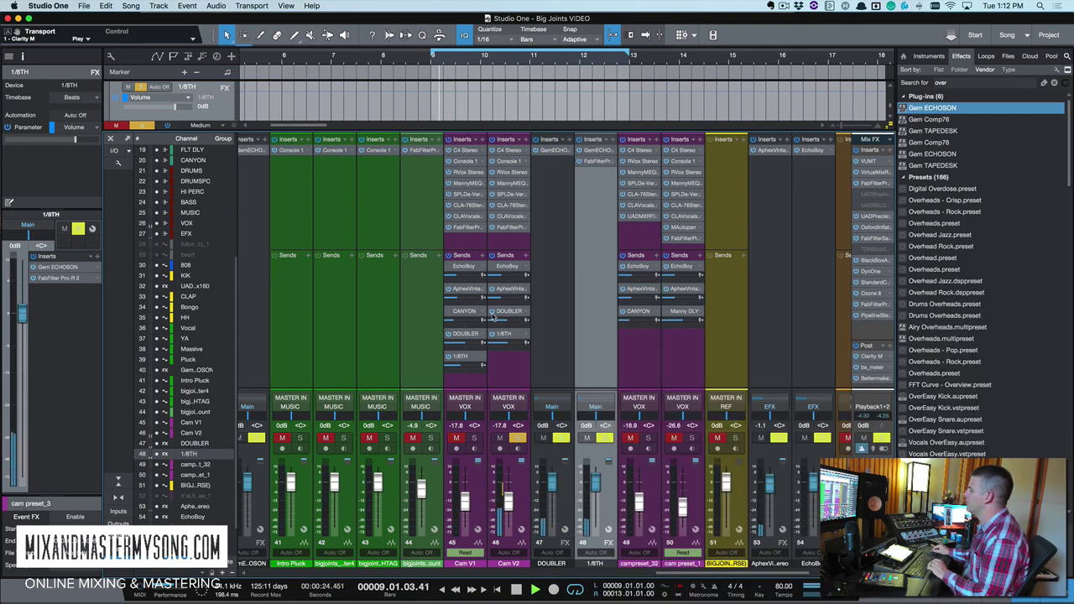
left_click(518, 437)
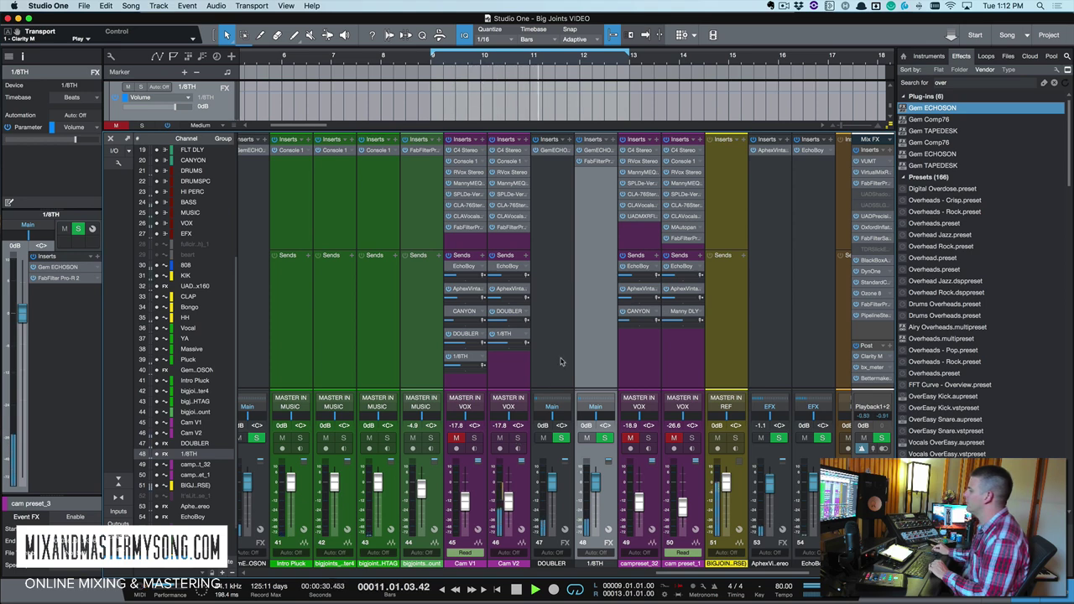
left_click(492, 311)
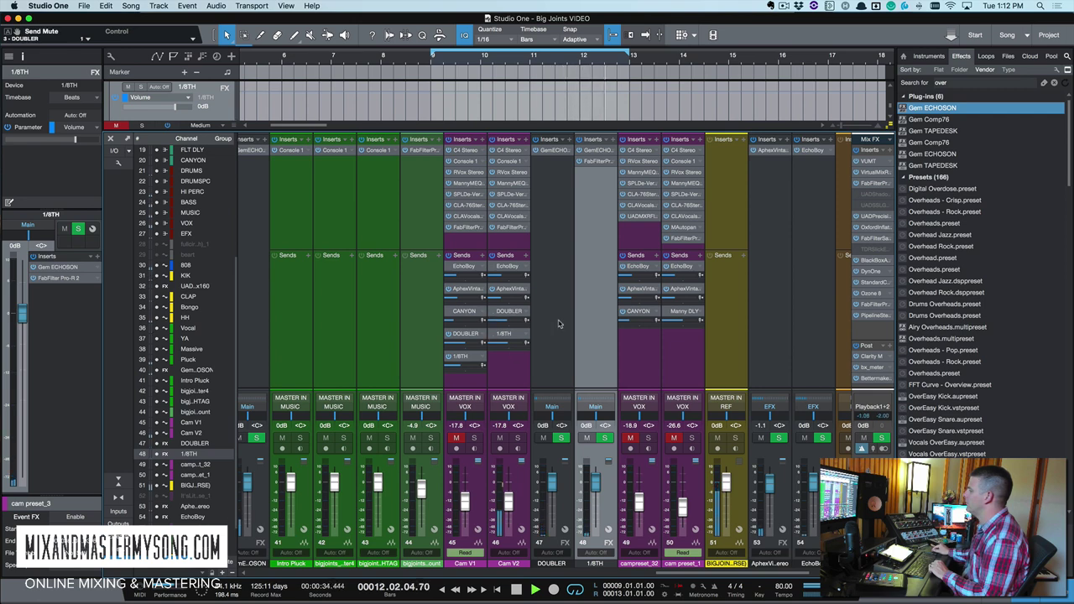